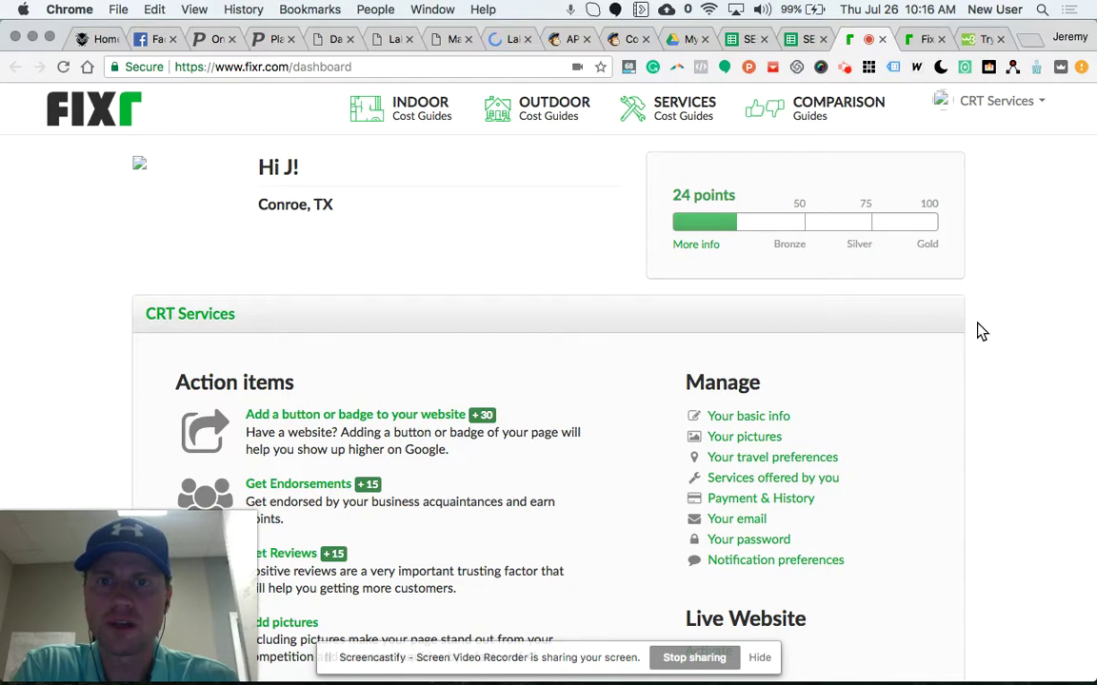
Log out of the CRT Services account from the Fixr dashboard
left_click(915, 39)
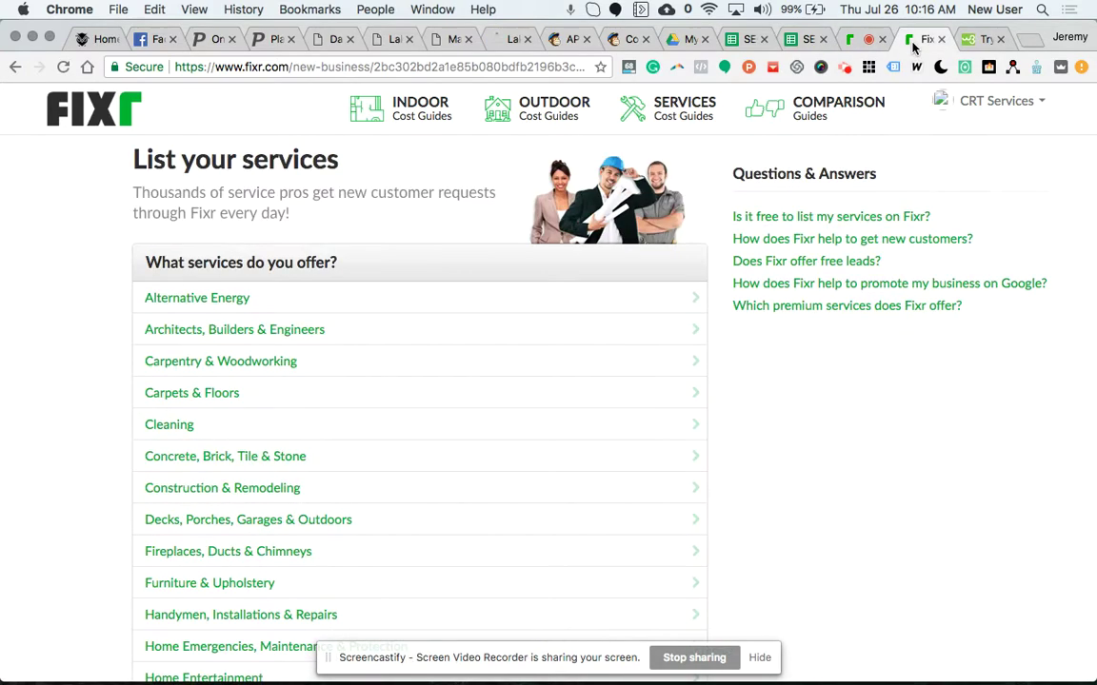
left_click(869, 42)
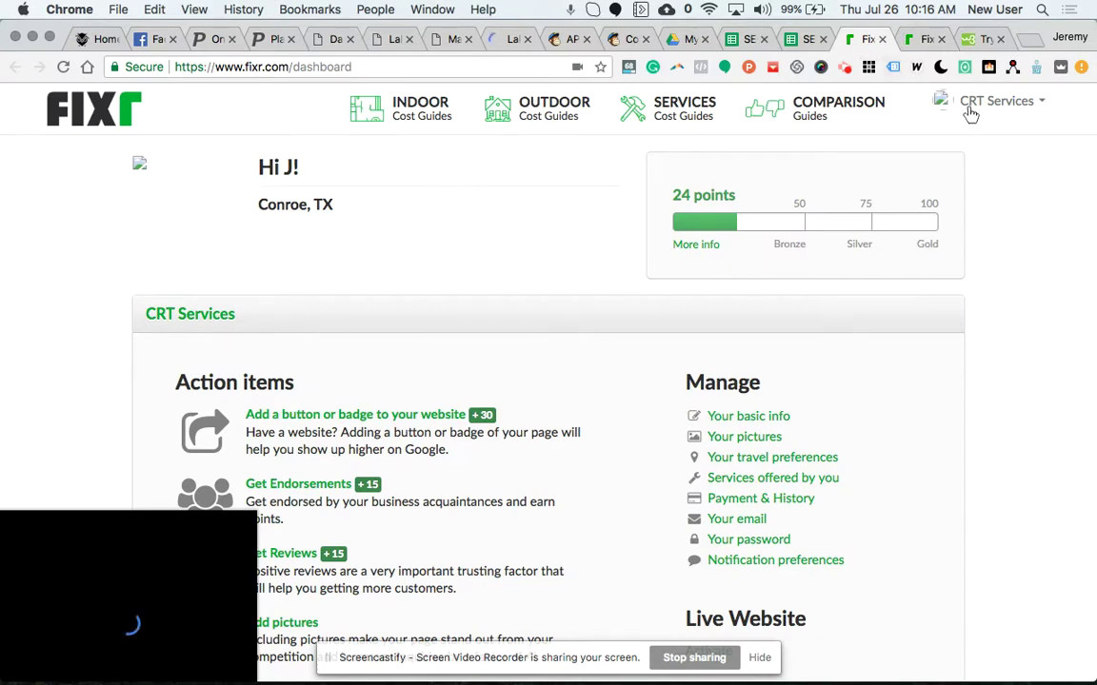
left_click(1035, 103)
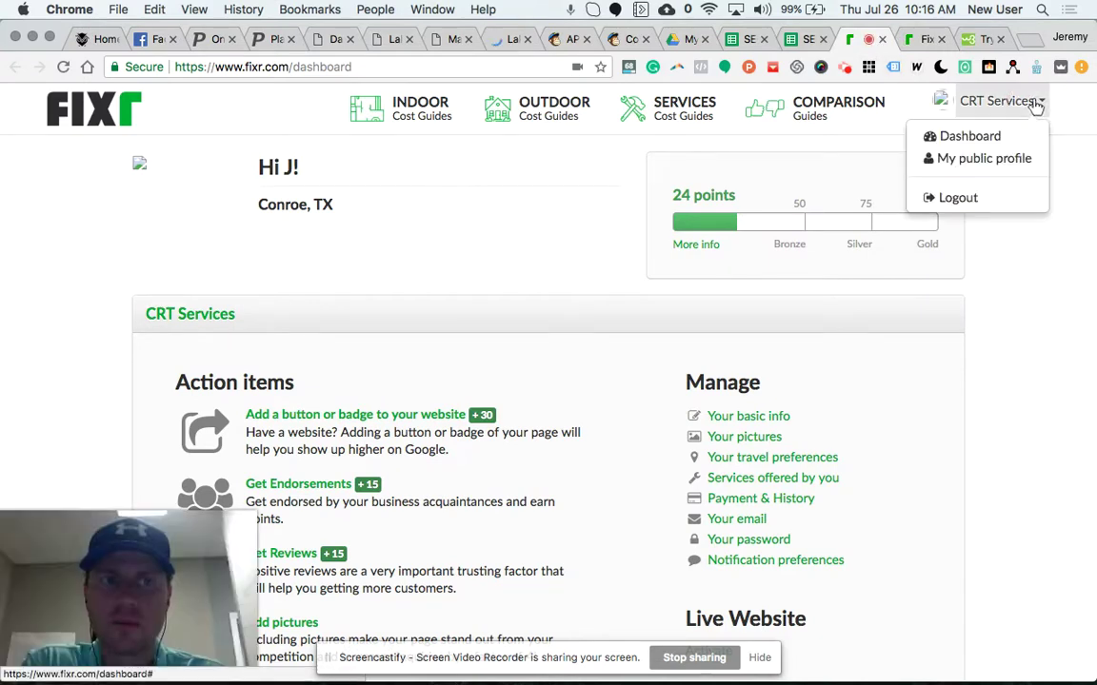
left_click(964, 204)
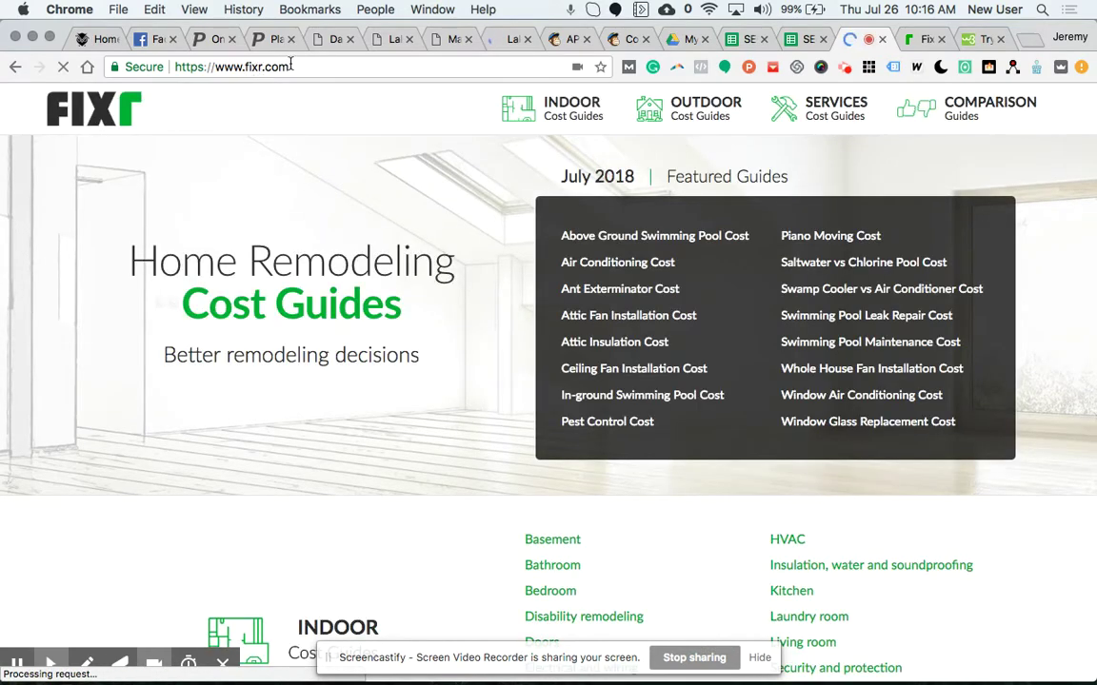
Look through the Fixr home page, including its web address, cost guides, comparison guides and the Why Fixr section
left_click(290, 65)
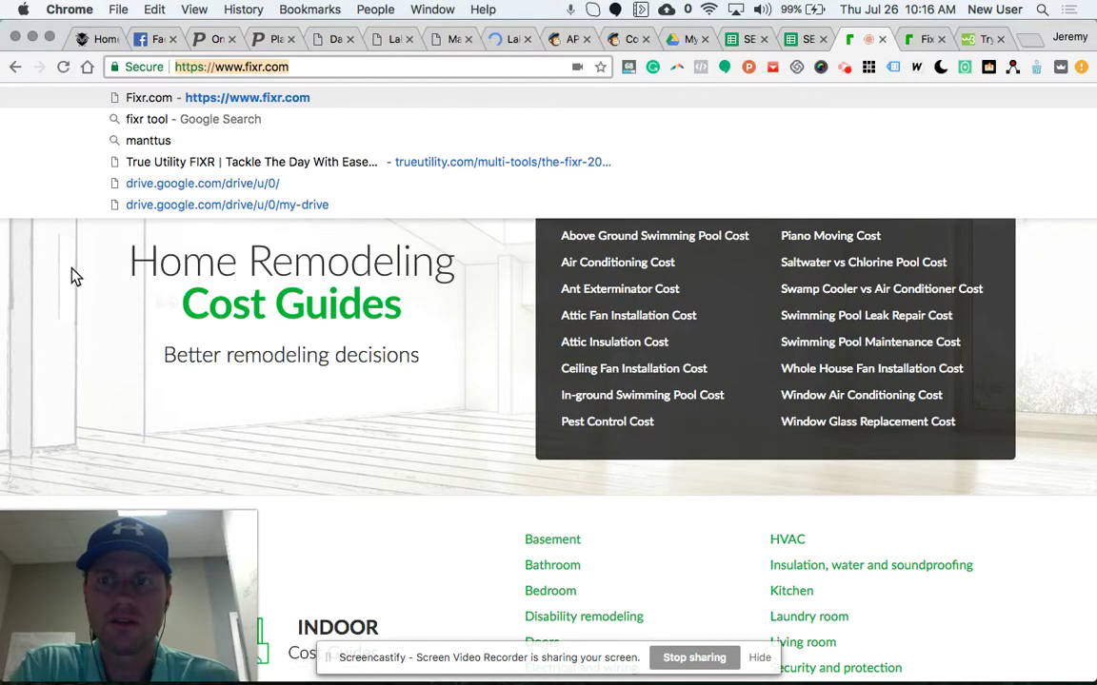
left_click(74, 276)
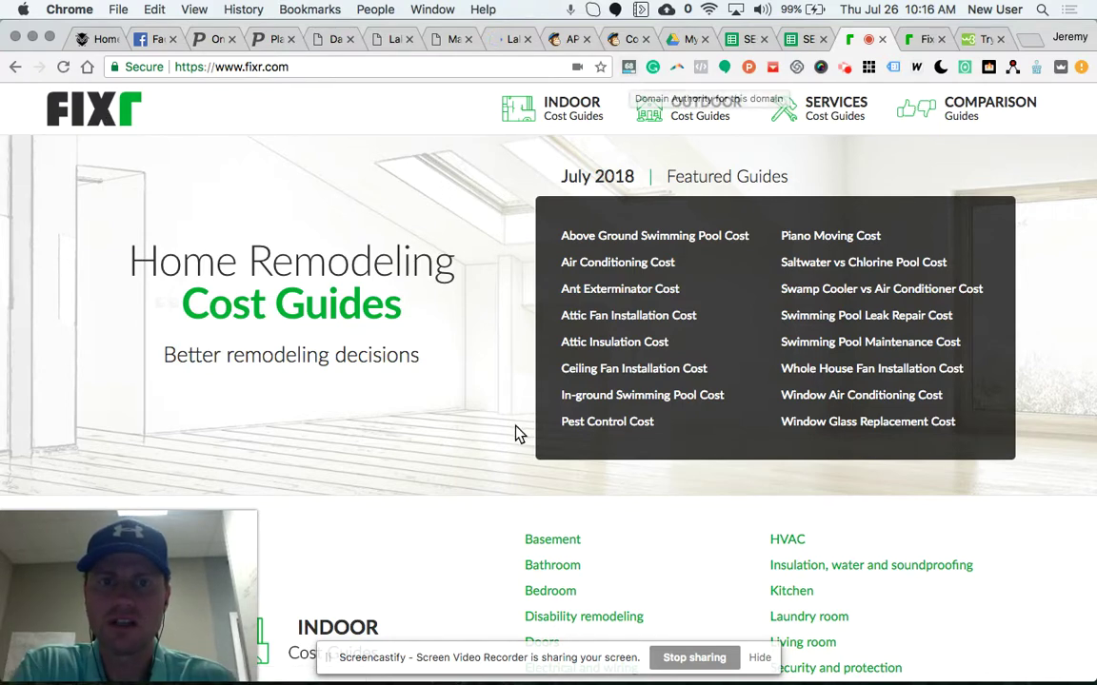
scroll(517, 434, "down", 15)
scroll(517, 434, "up", 15)
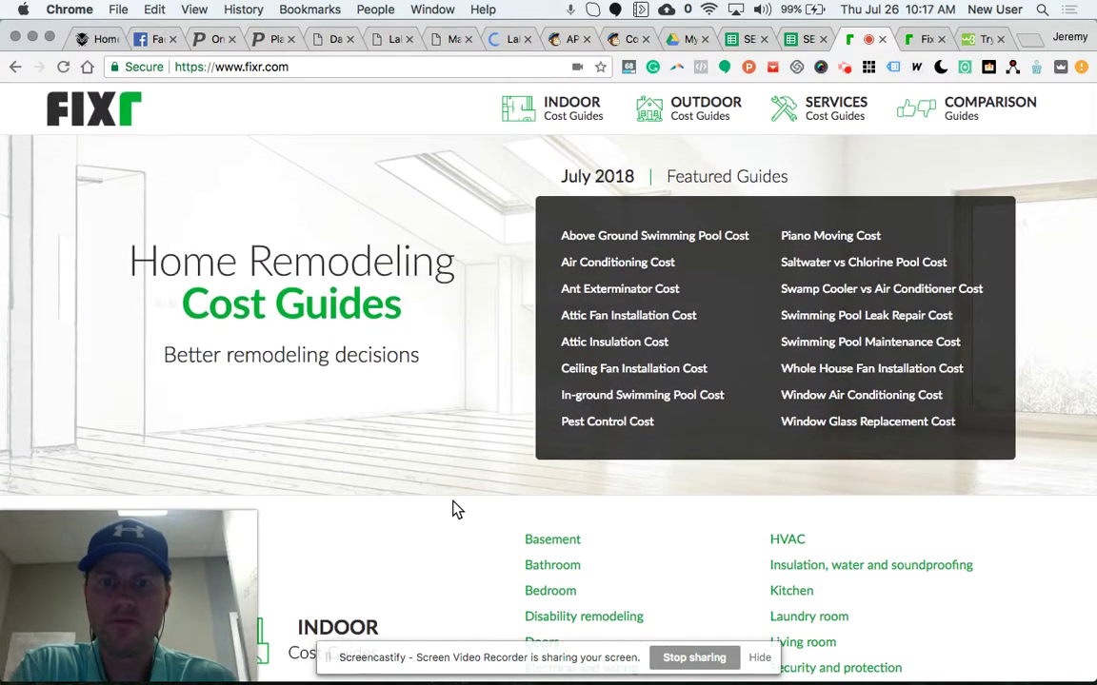
scroll(440, 466, "down", 5)
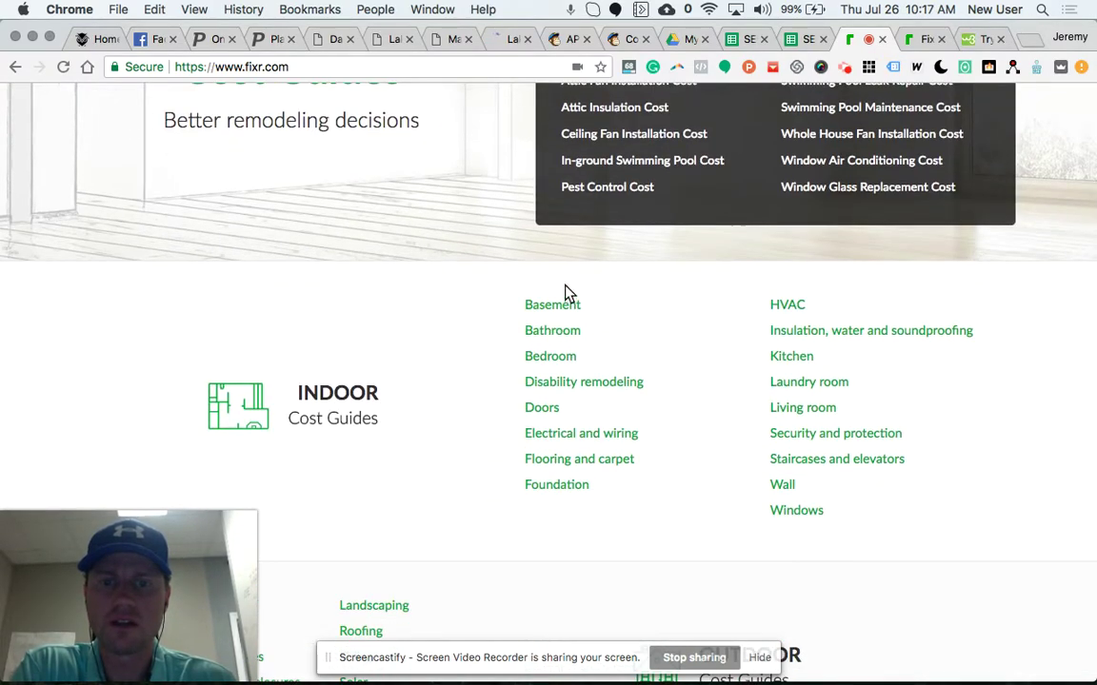
scroll(595, 400, "up", 5)
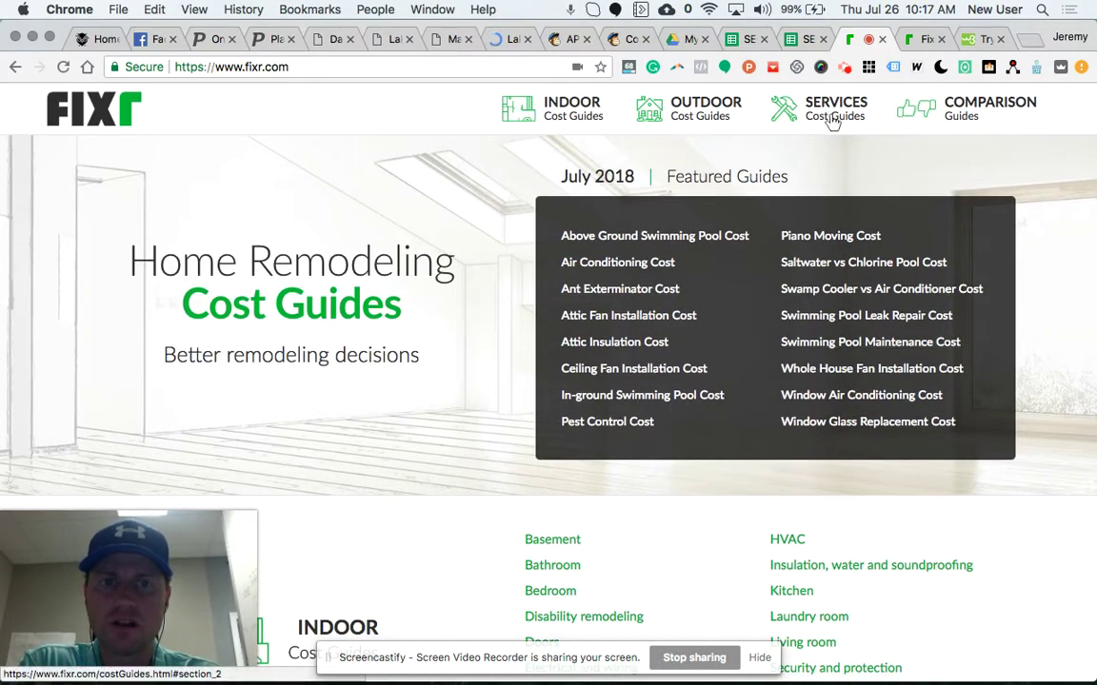
scroll(505, 399, "down", 5)
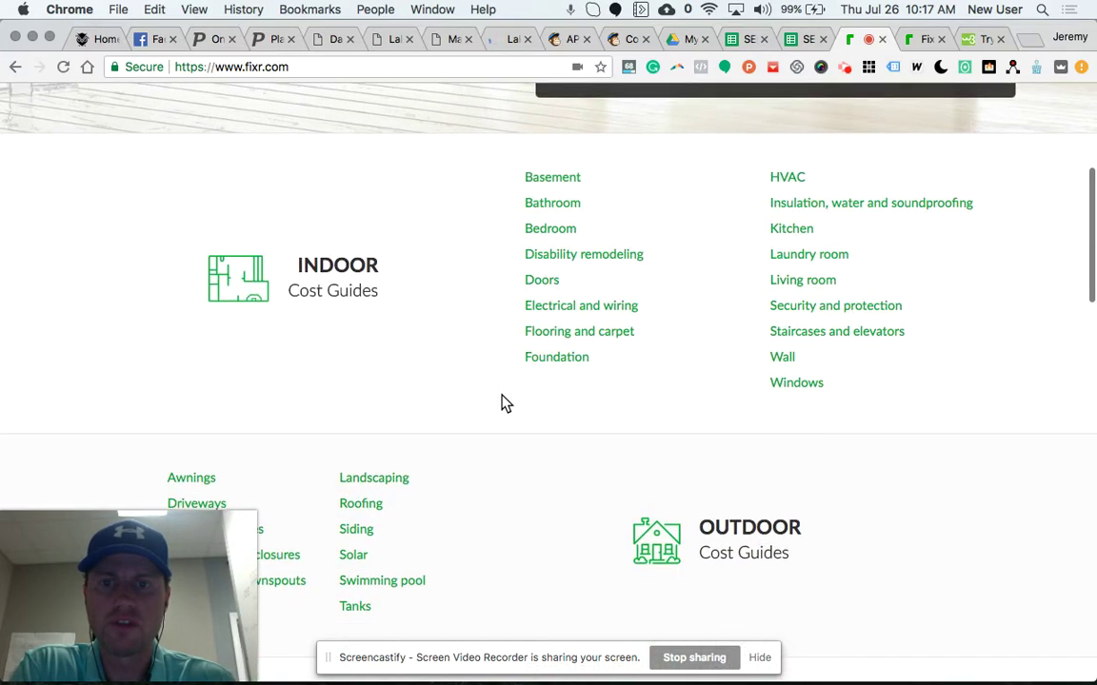
scroll(505, 402, "up", 5)
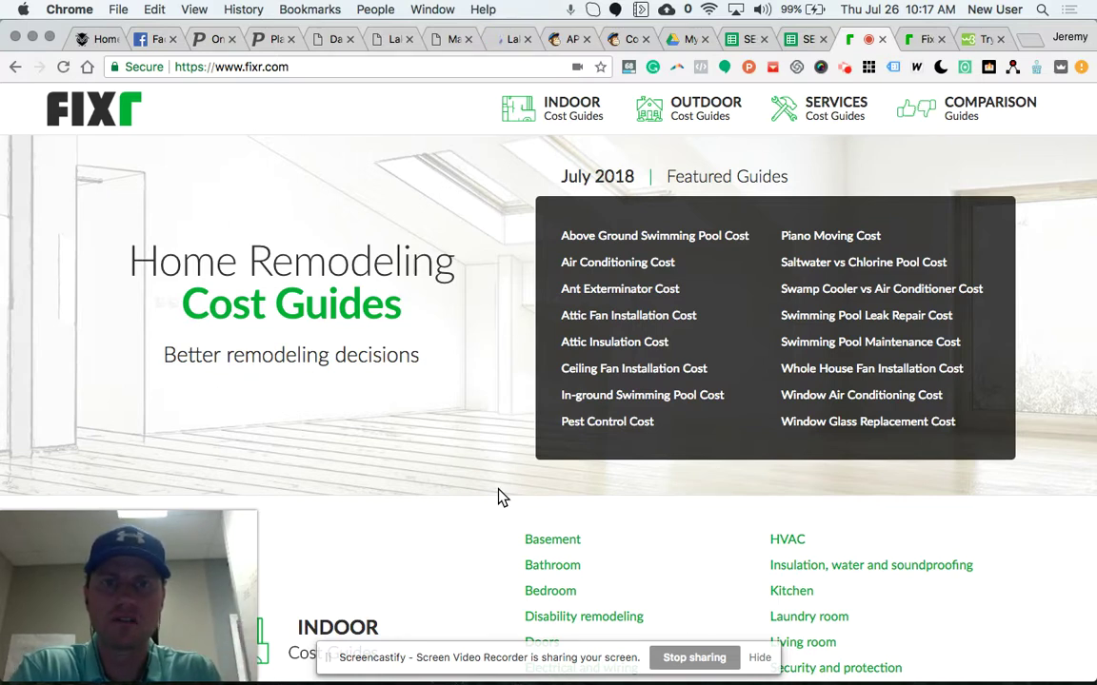
scroll(394, 516, "down", 5)
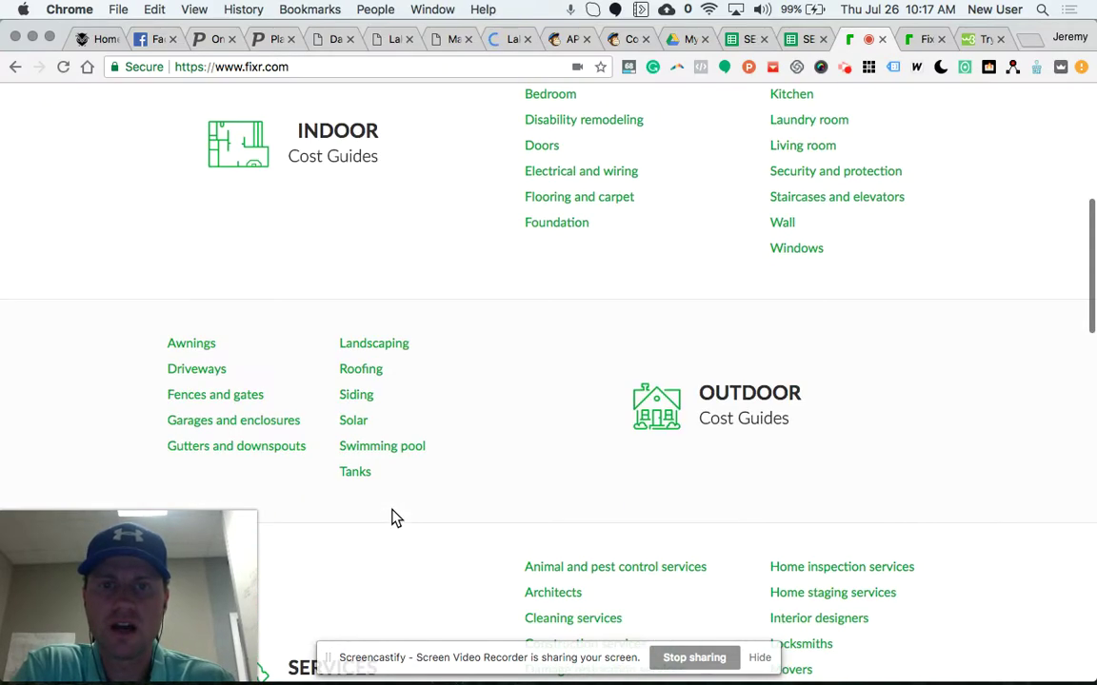
scroll(394, 516, "down", 8)
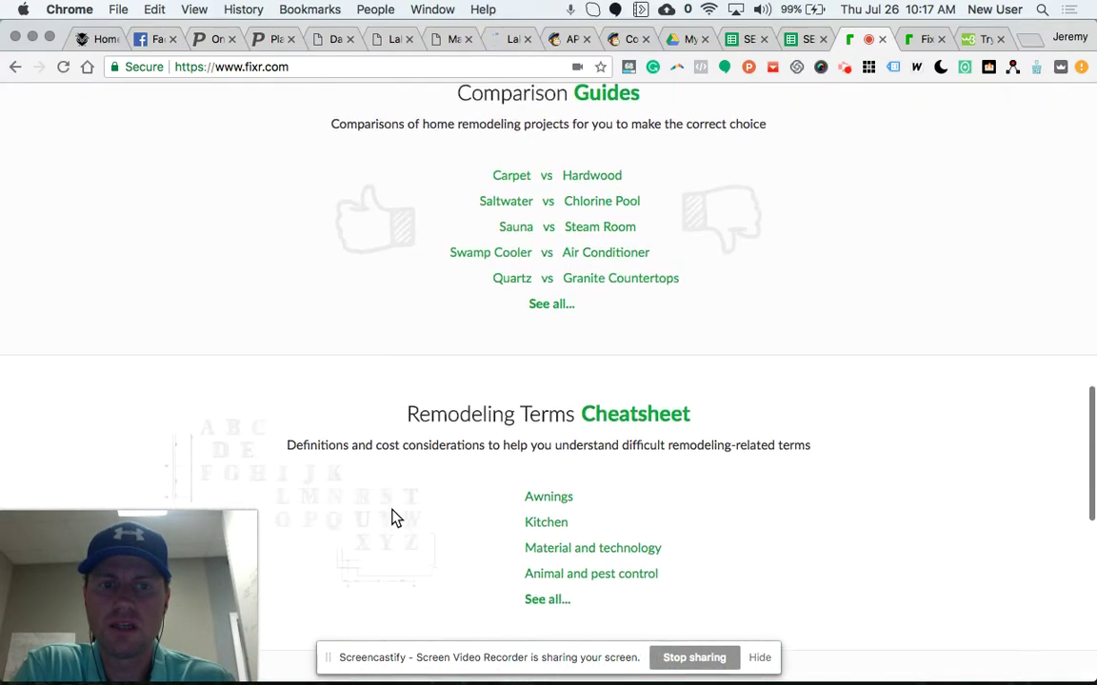
scroll(395, 516, "up", 13)
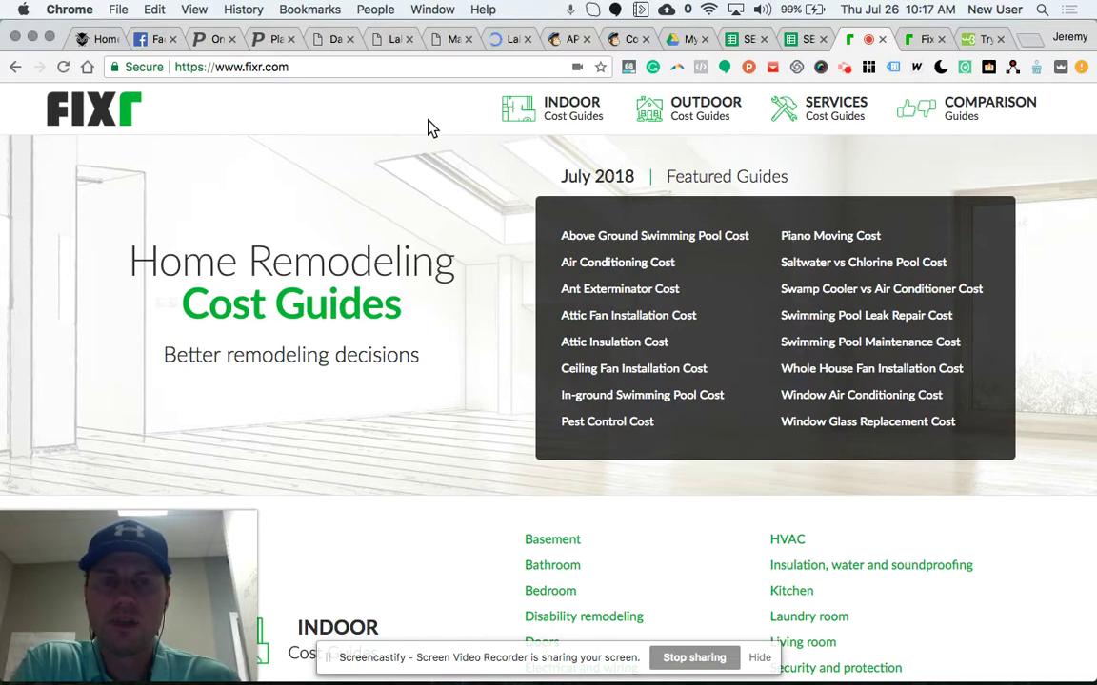
scroll(481, 367, "down", 15)
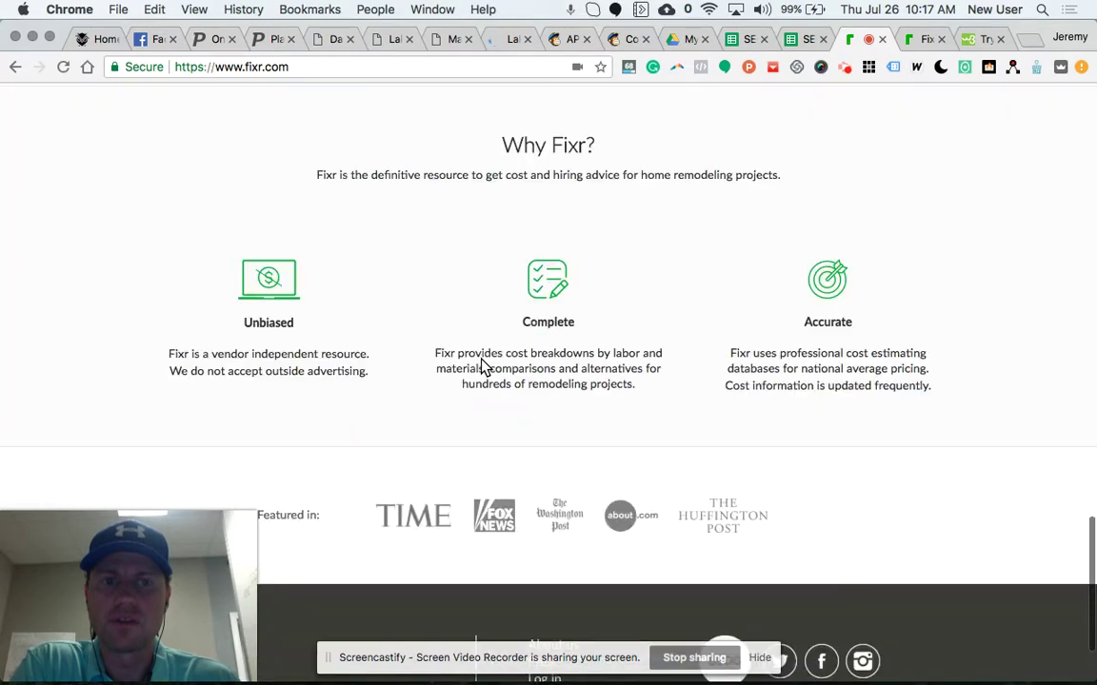
scroll(481, 367, "up", 15)
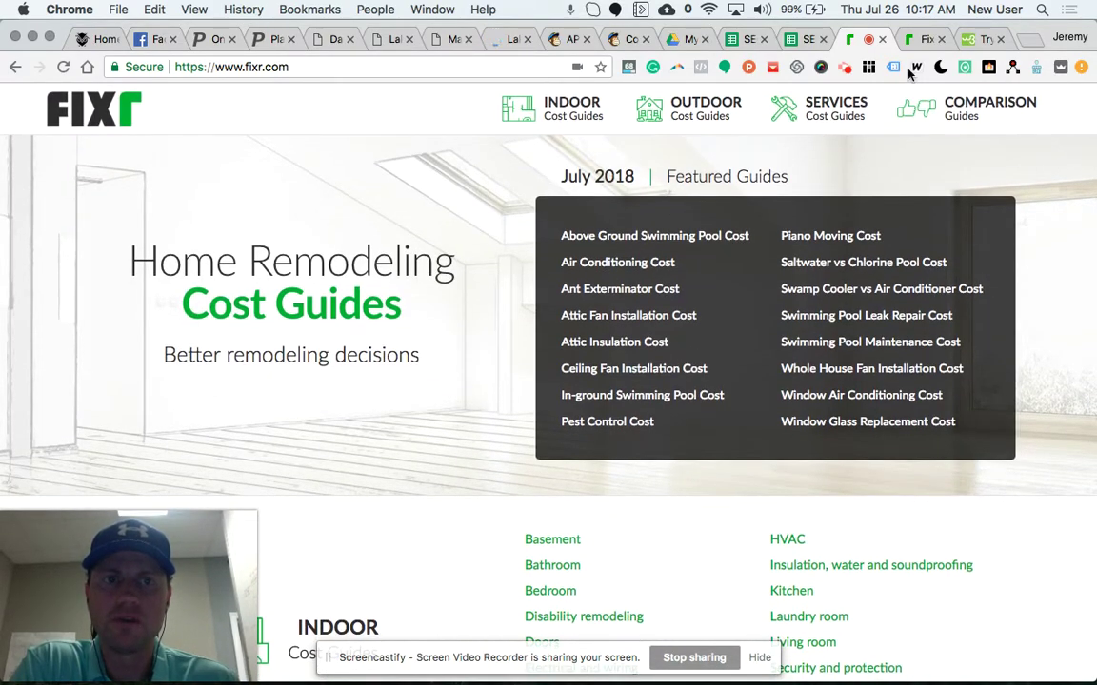
On the List your services page, choose Landscapers within Landscaping & Gardening and continue to the business details form
left_click(922, 42)
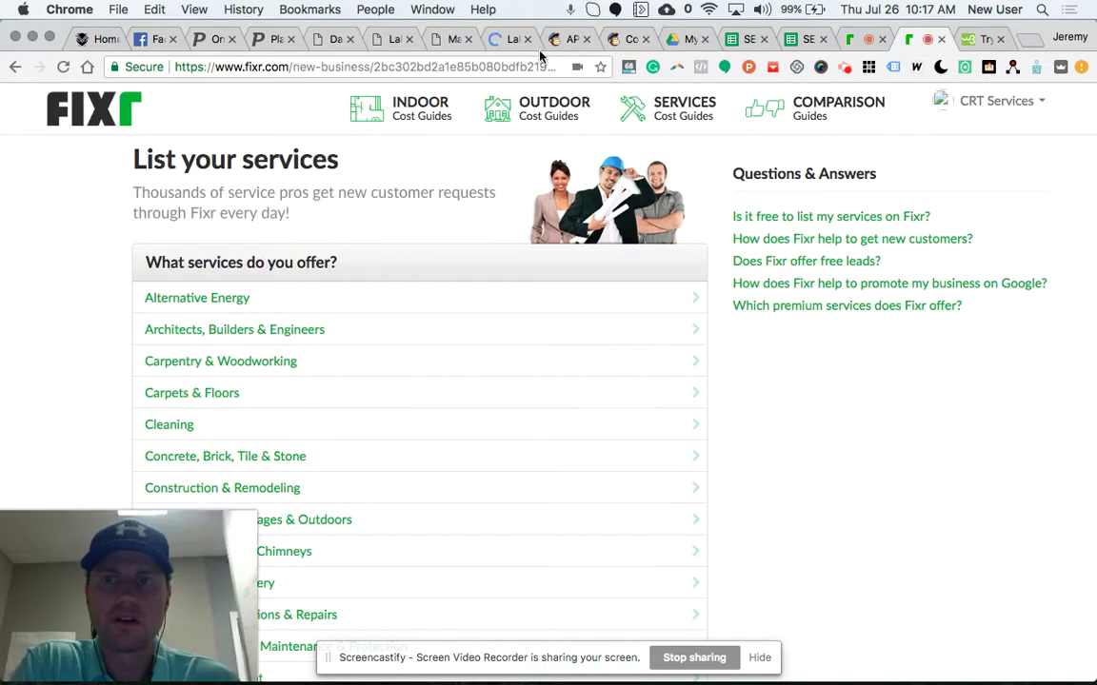
left_click(361, 60)
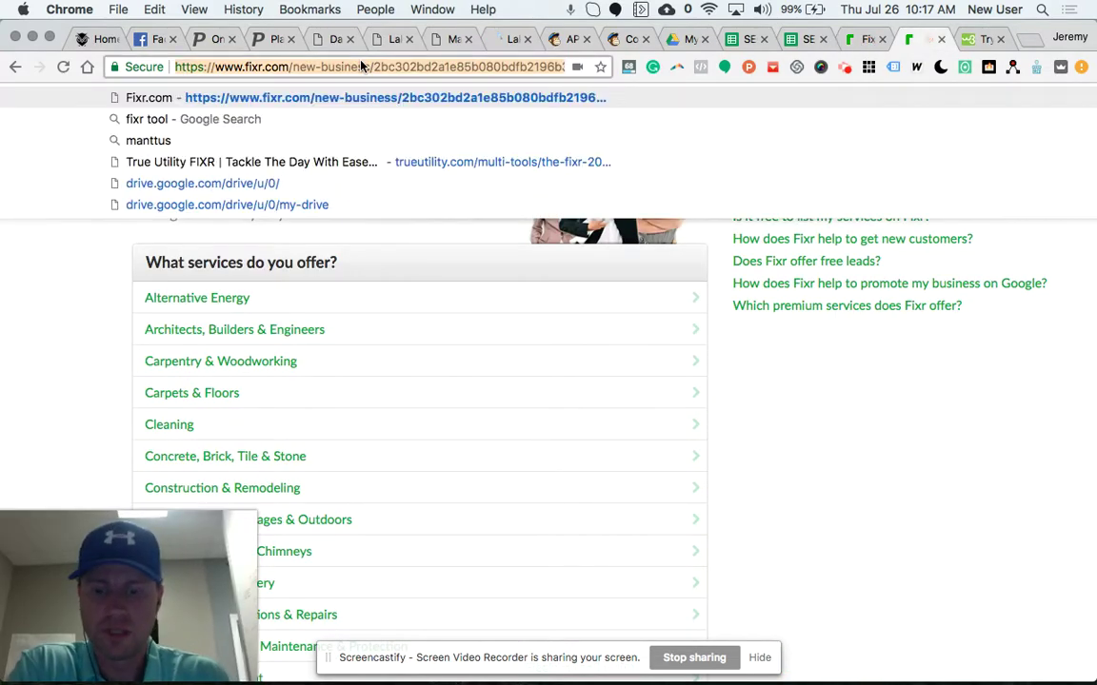
left_click(67, 292)
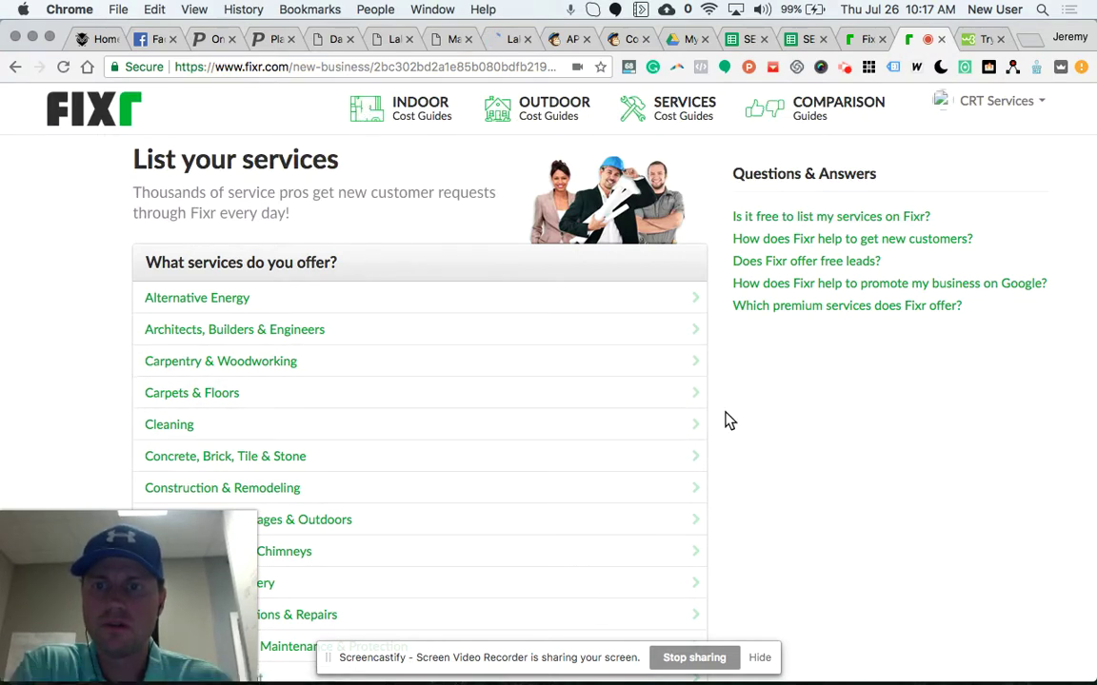
scroll(781, 444, "down", 4)
scroll(780, 443, "up", 3)
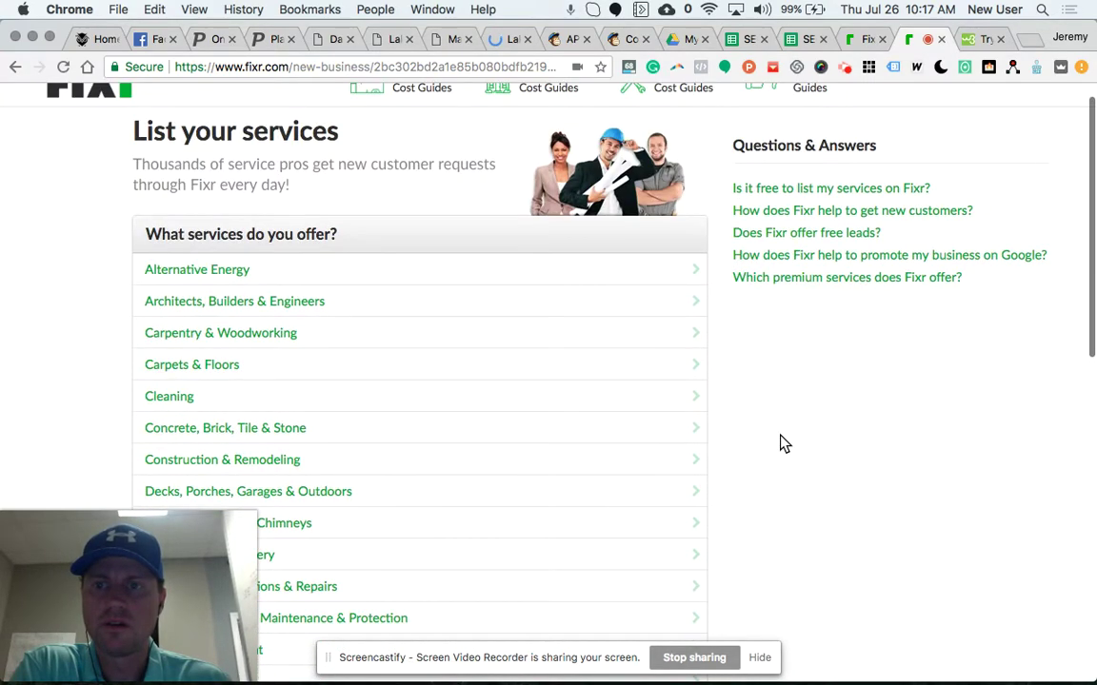
scroll(781, 444, "down", 10)
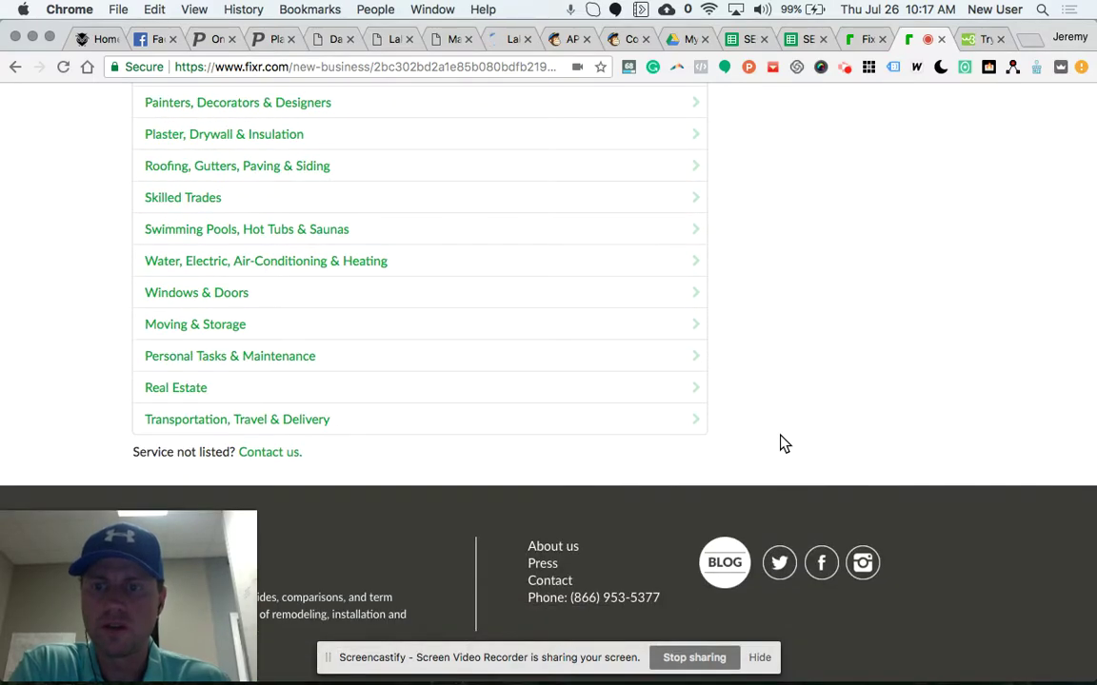
scroll(429, 423, "up", 6)
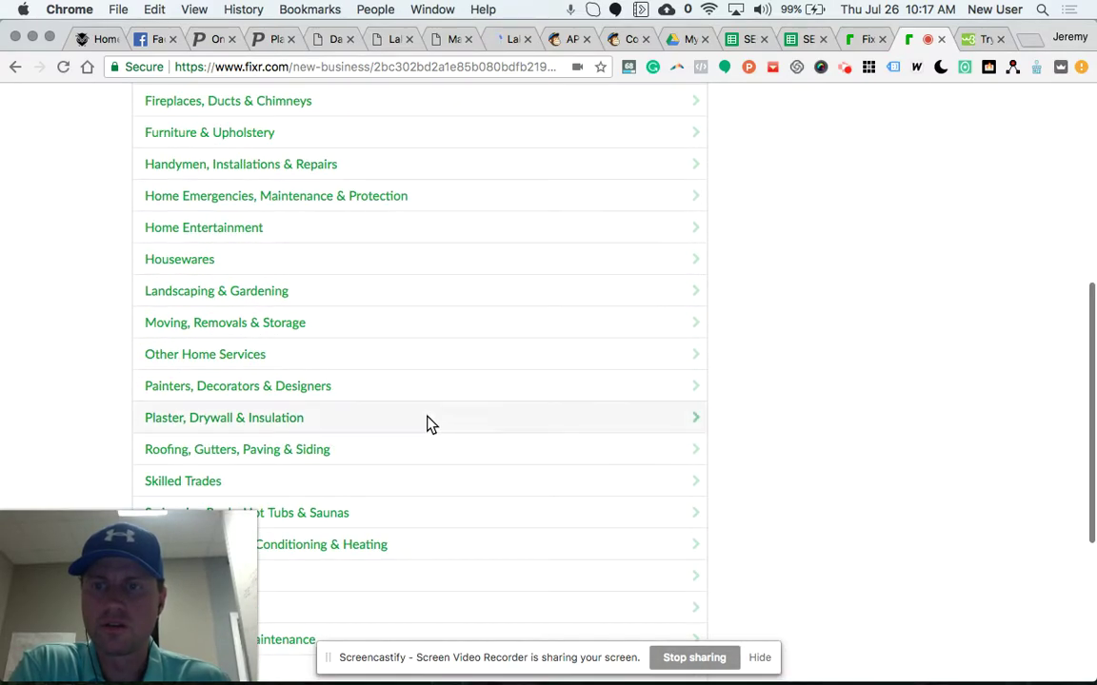
left_click(215, 293)
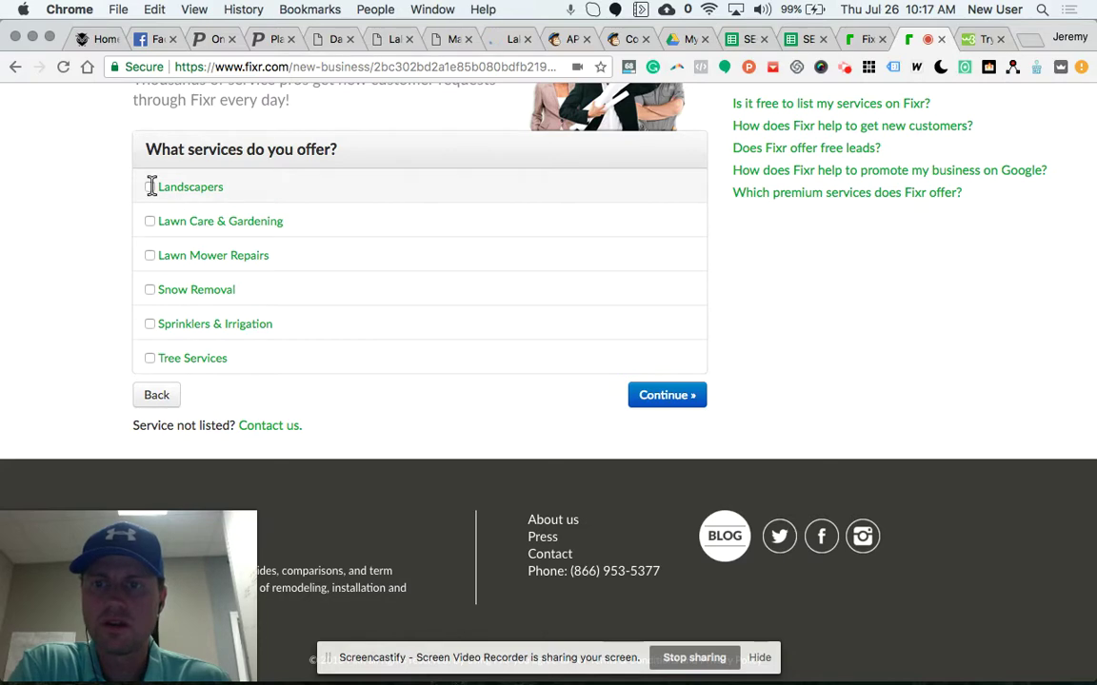
left_click(150, 187)
left_click(652, 405)
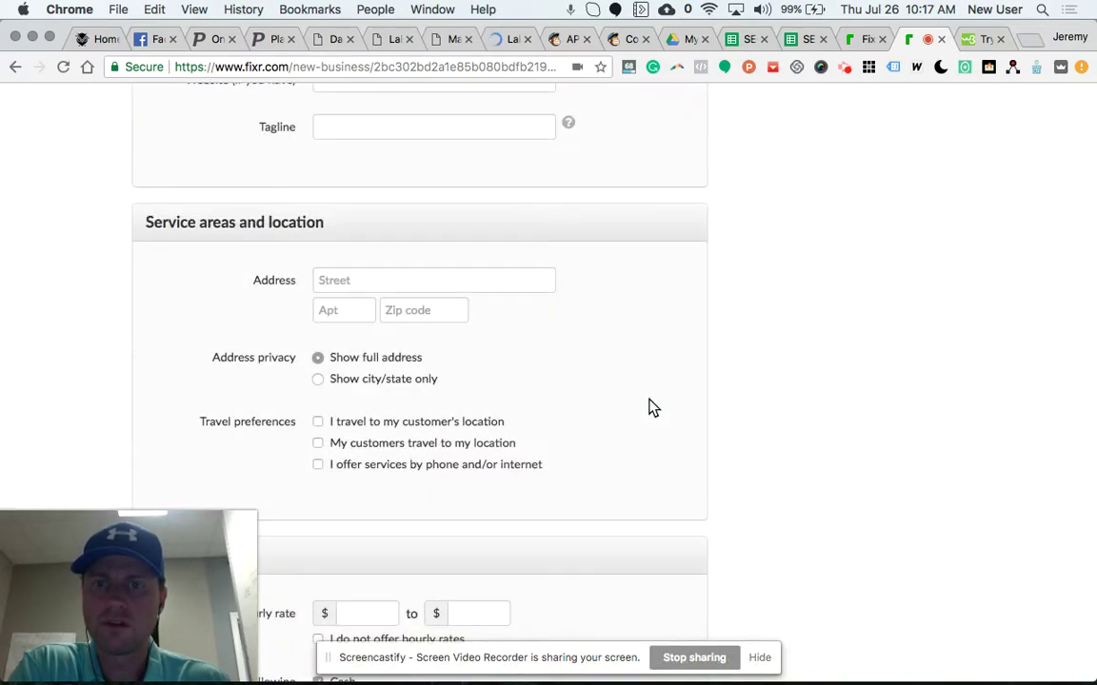
Examine the Basic information fields of the business form and place the cursor in the Website field
scroll(652, 408, "up", 5)
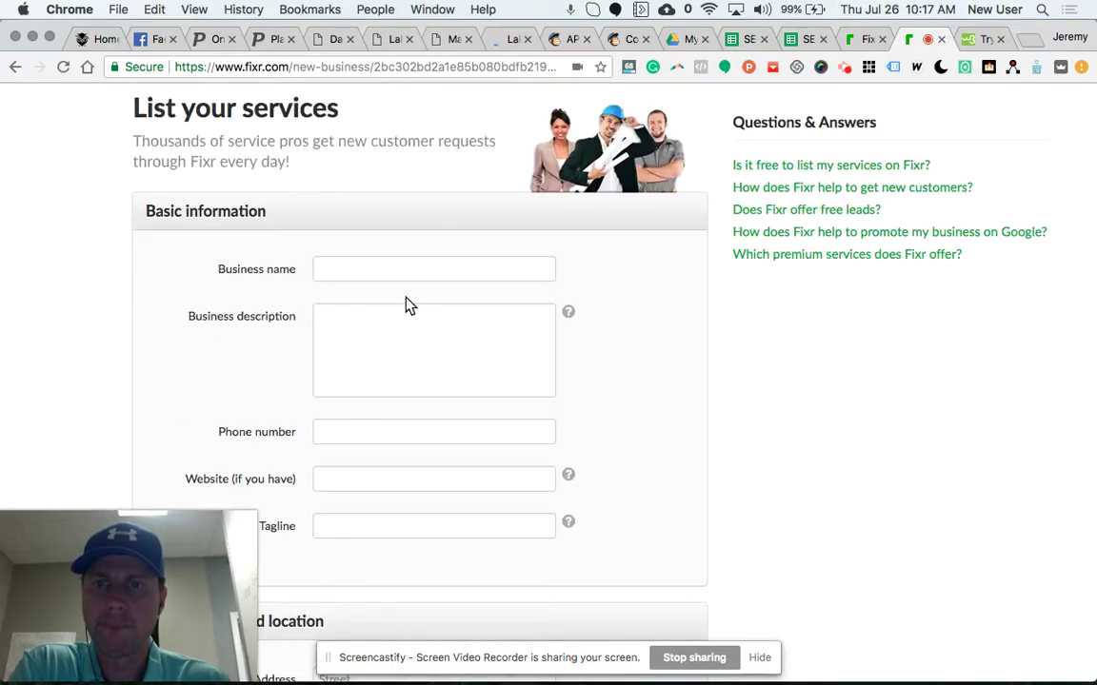
left_click(377, 261)
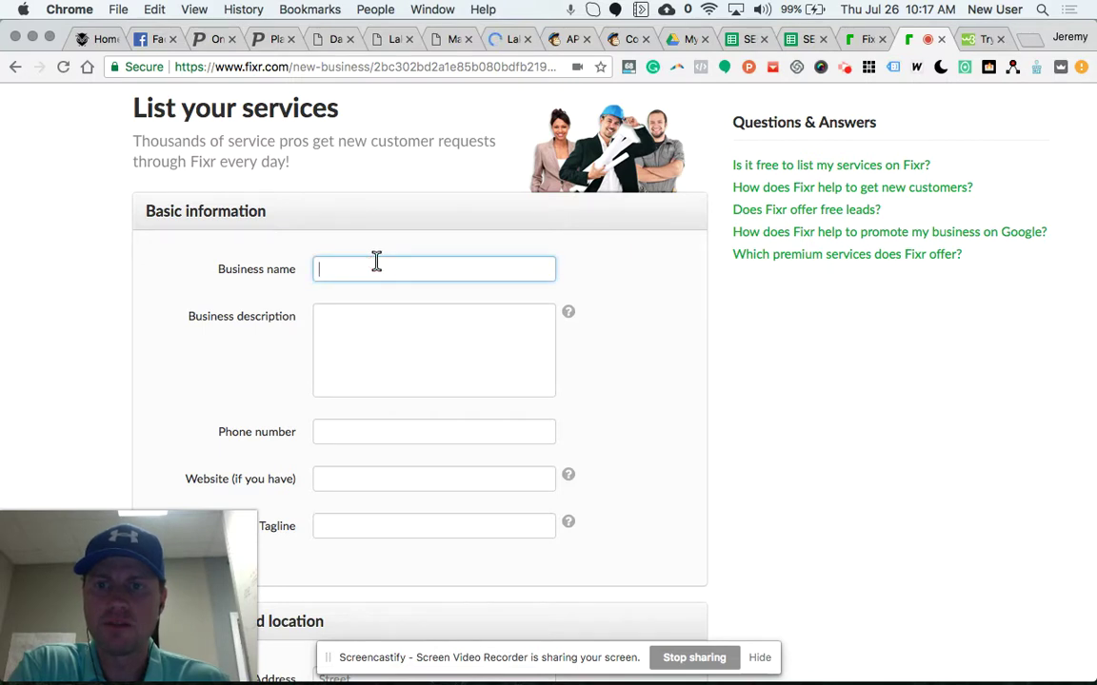
scroll(376, 262, "down", 1)
left_click(377, 261)
scroll(377, 261, "down", 2)
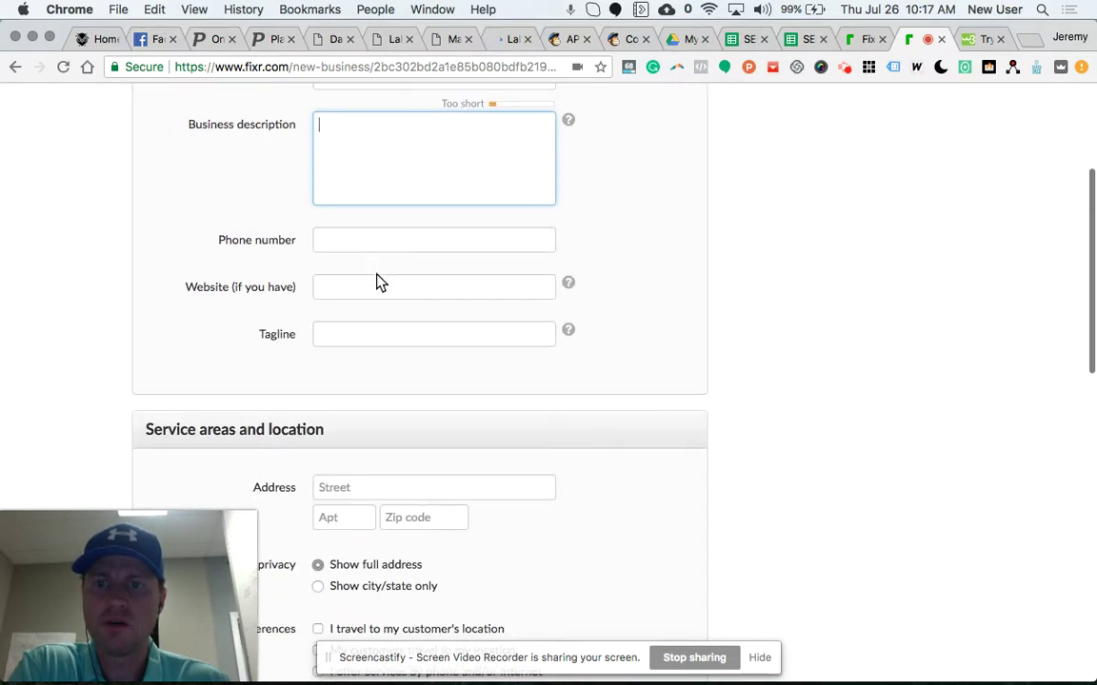
left_click(375, 286)
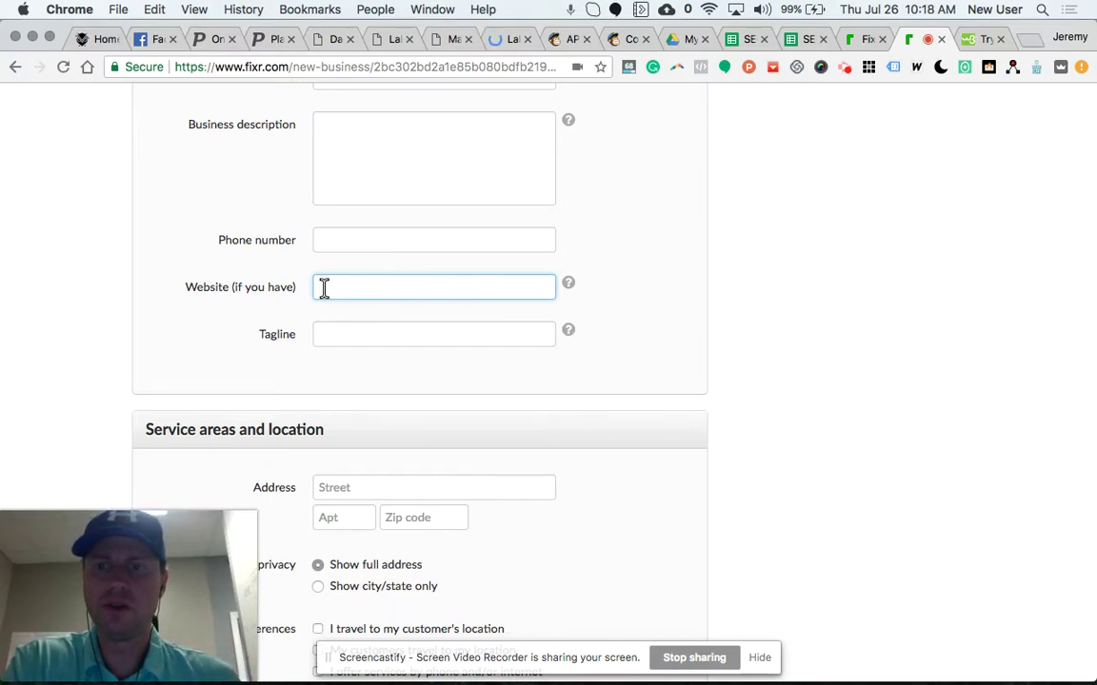
mouse_move(333, 286)
left_mouse_down()
mouse_move(549, 286)
mouse_move(323, 284)
left_mouse_up()
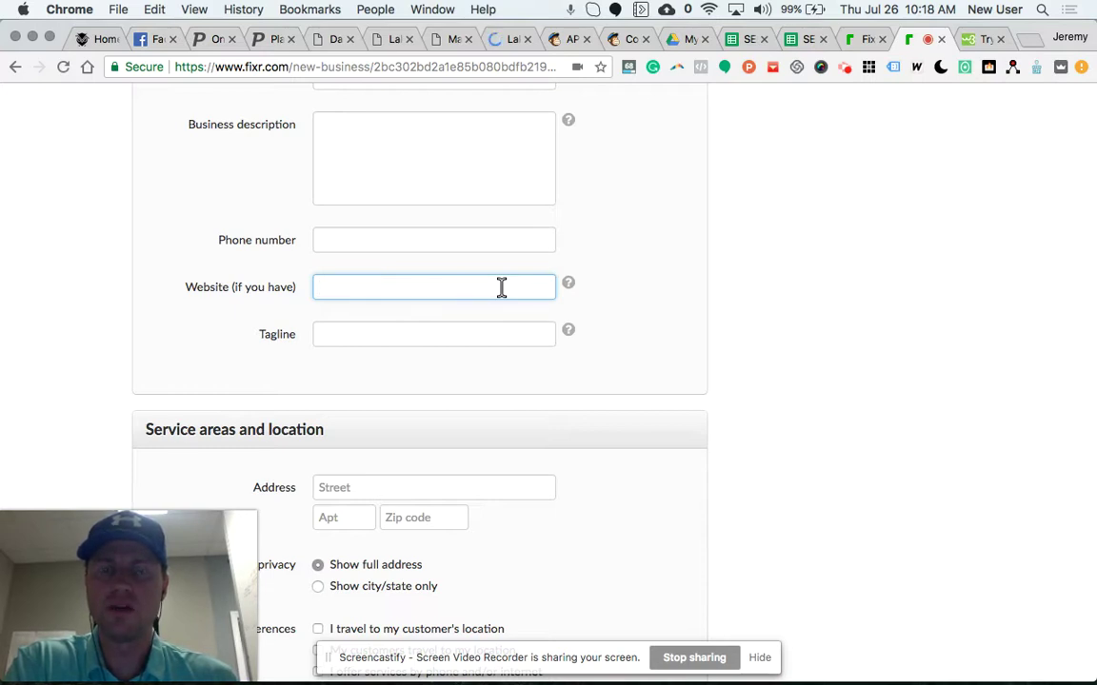
Switch to the W3Schools HTML editor and set the domain in the link's href to jonespest.com
left_click(983, 39)
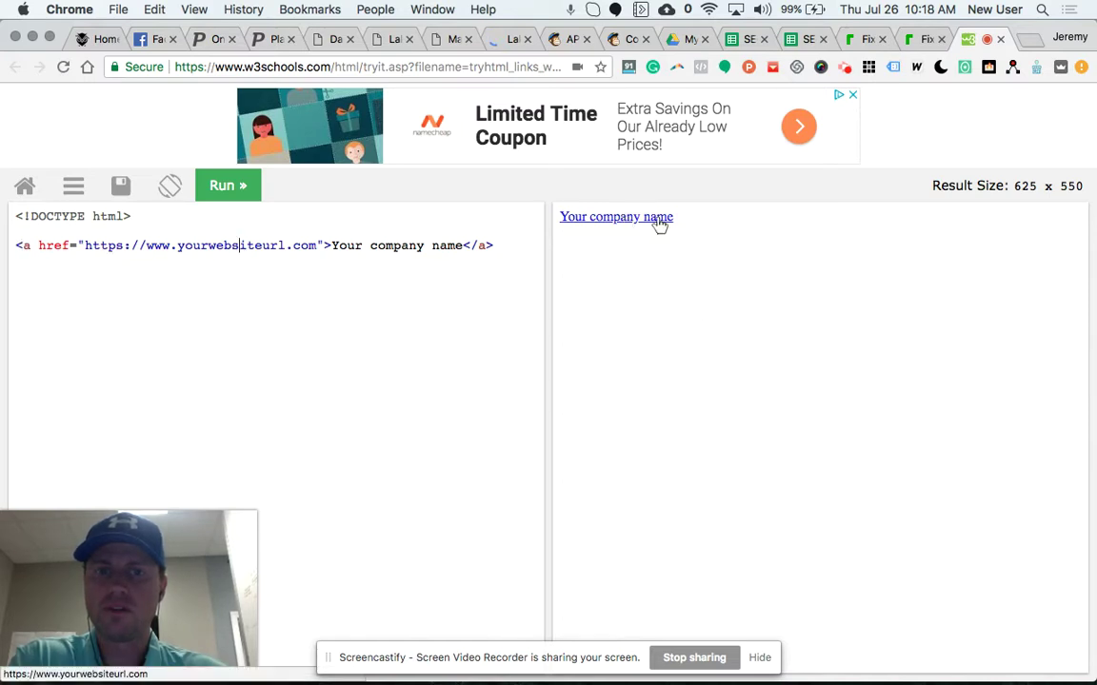
left_click(465, 246)
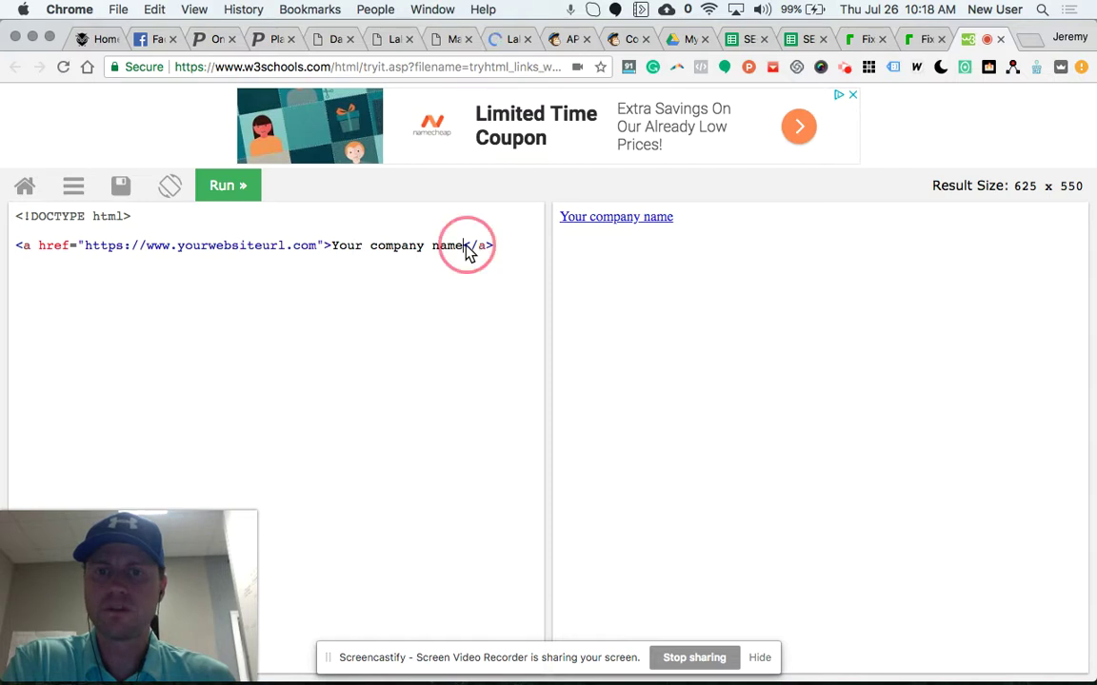
left_click_drag(464, 248, 184, 249)
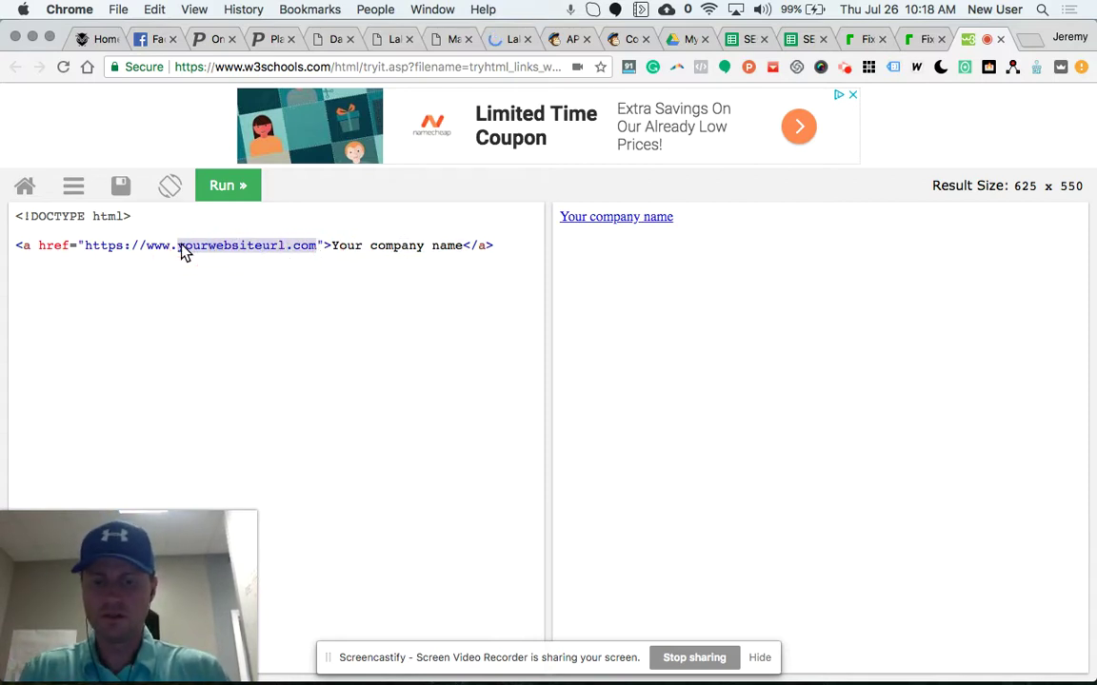
type("jonespest.com")
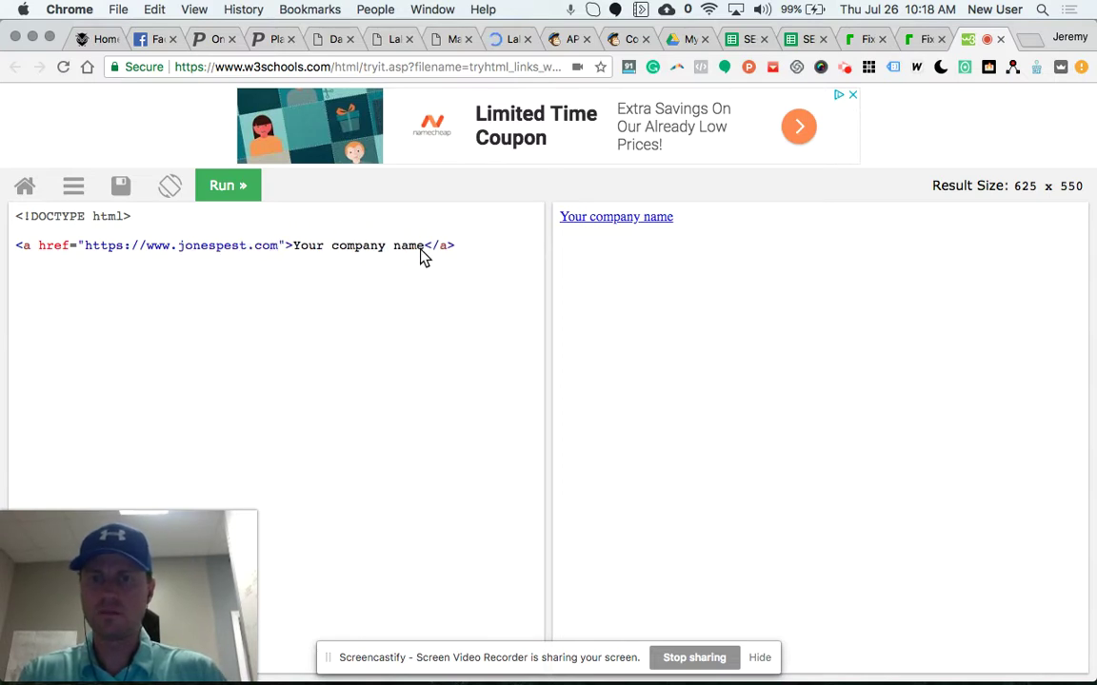
Replace the link's anchor text with "Jones Pest"
left_click_drag(424, 247, 295, 251)
type("JOn")
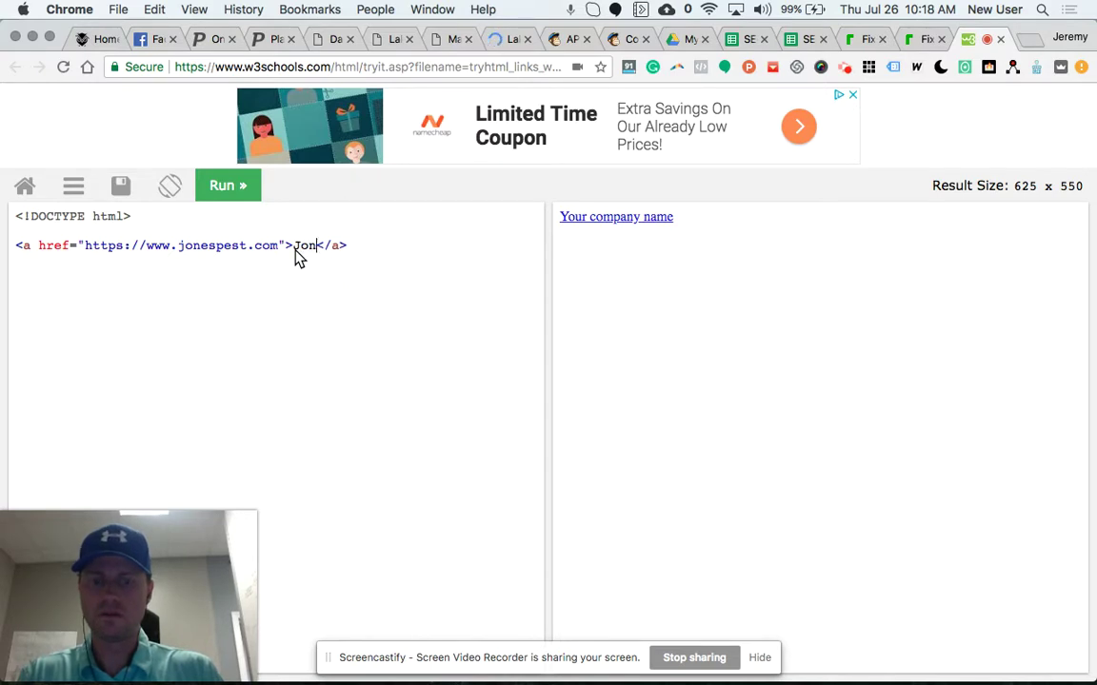
type("es Pest")
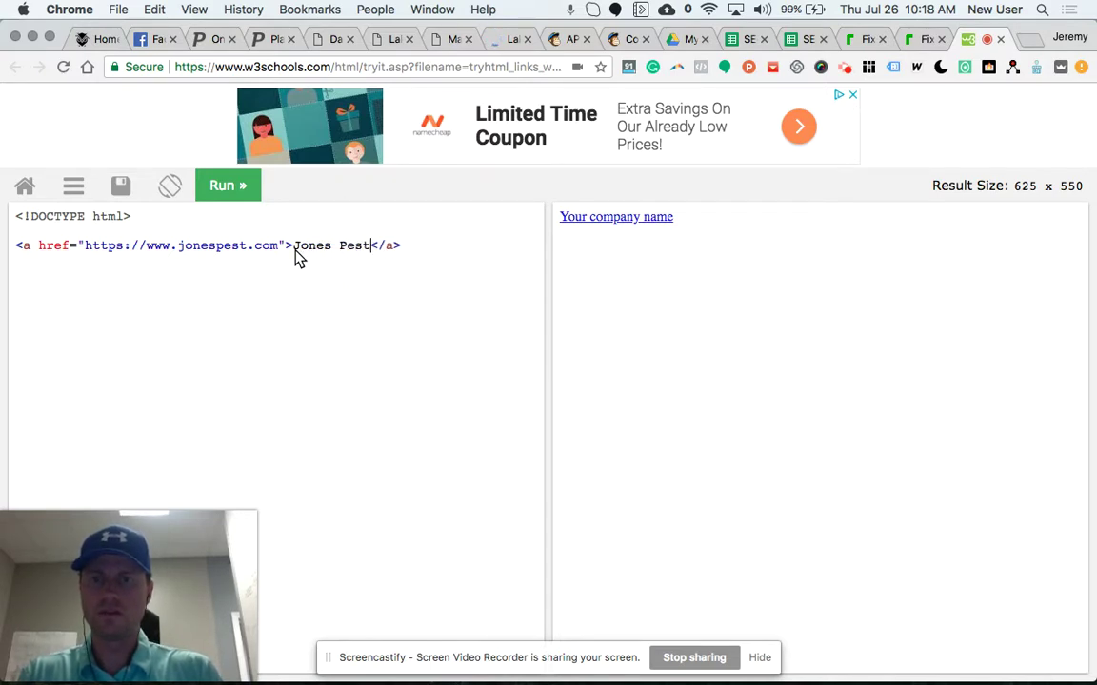
Run the edited code to render the Jones Pest link and copy the complete anchor tag
left_click(221, 186)
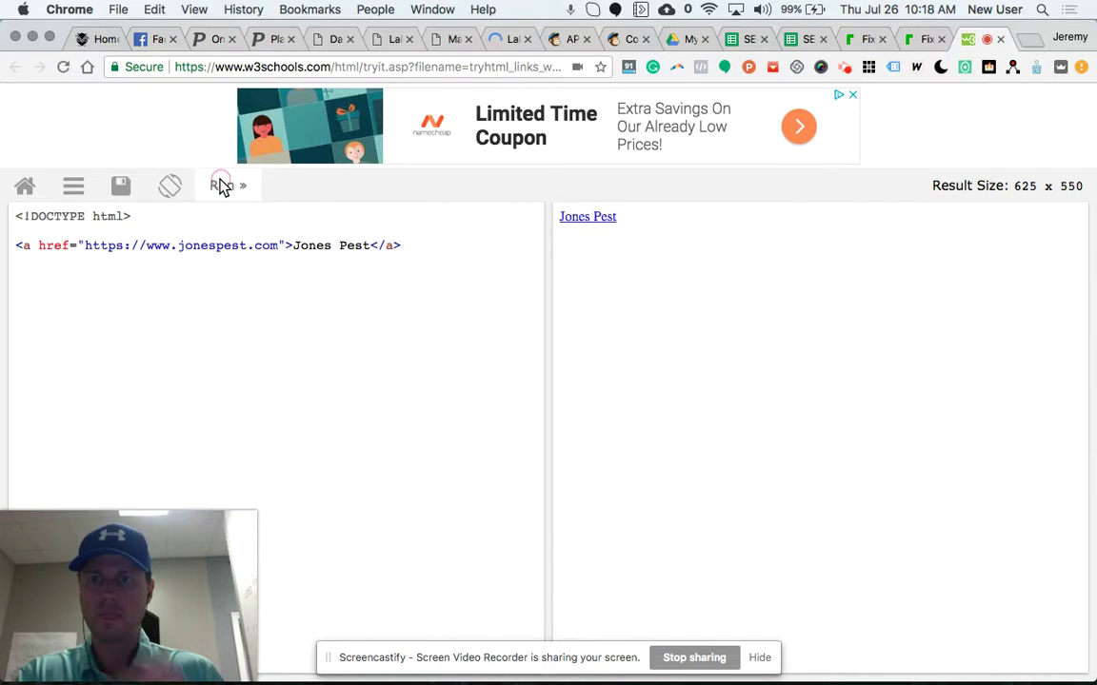
left_click_drag(404, 251, 4, 255)
key("super+c")
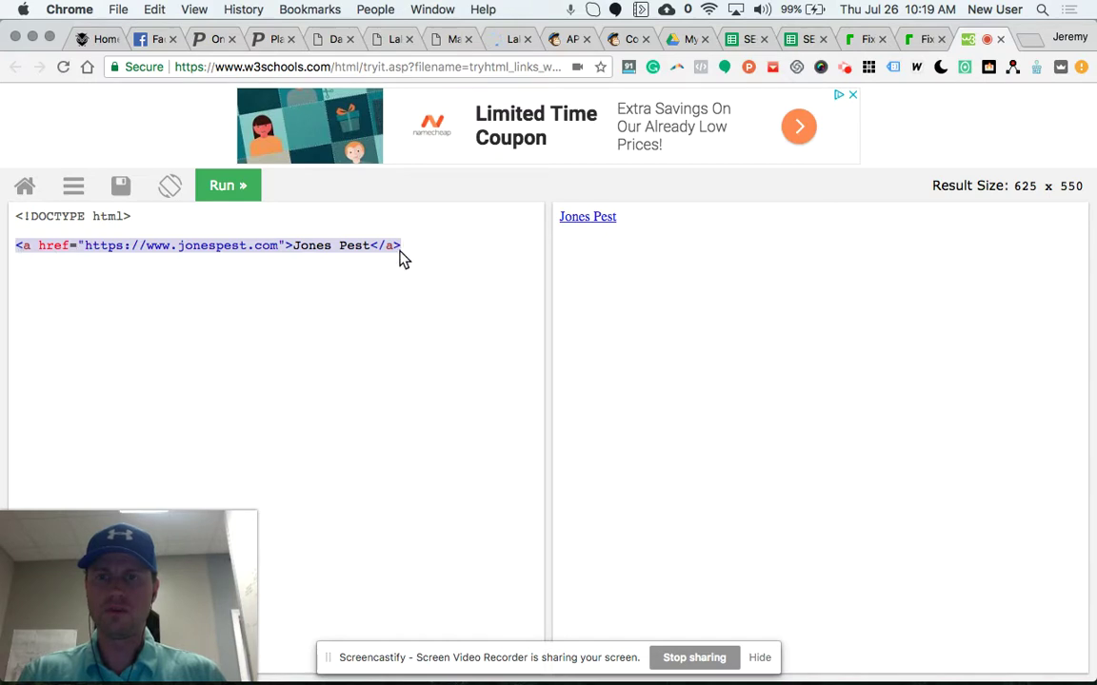
Switch to the Fixr business form, paste the copied anchor tag into the Website field and look over the remaining sections
left_click(866, 40)
left_click(922, 40)
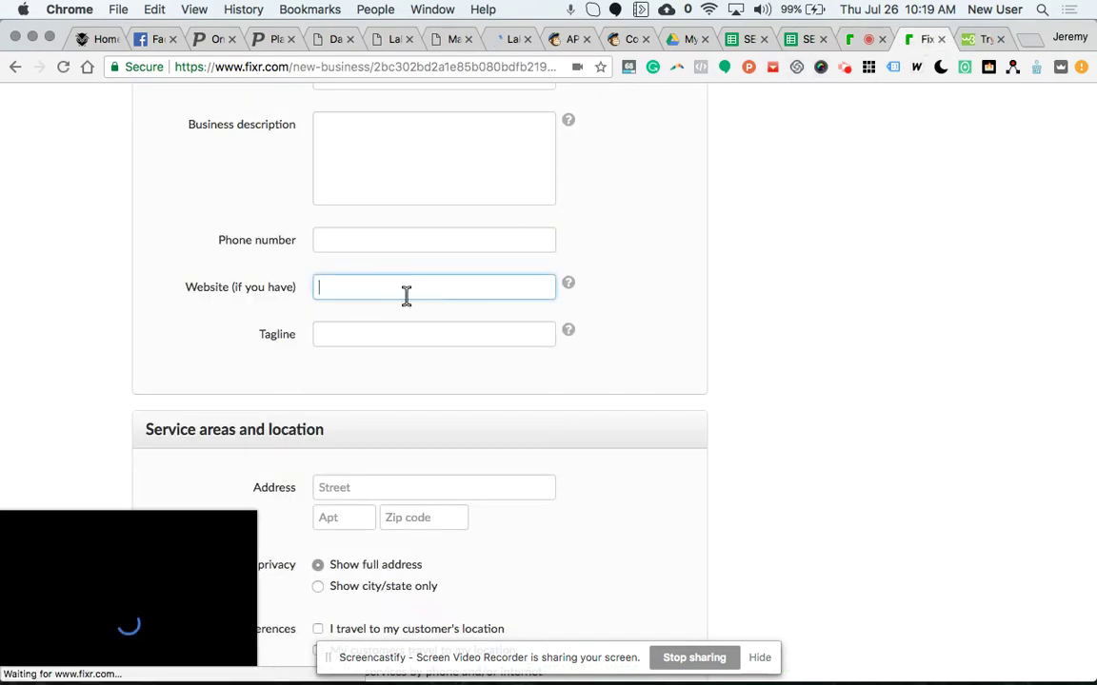
key("super+v")
scroll(367, 295, "down", 12)
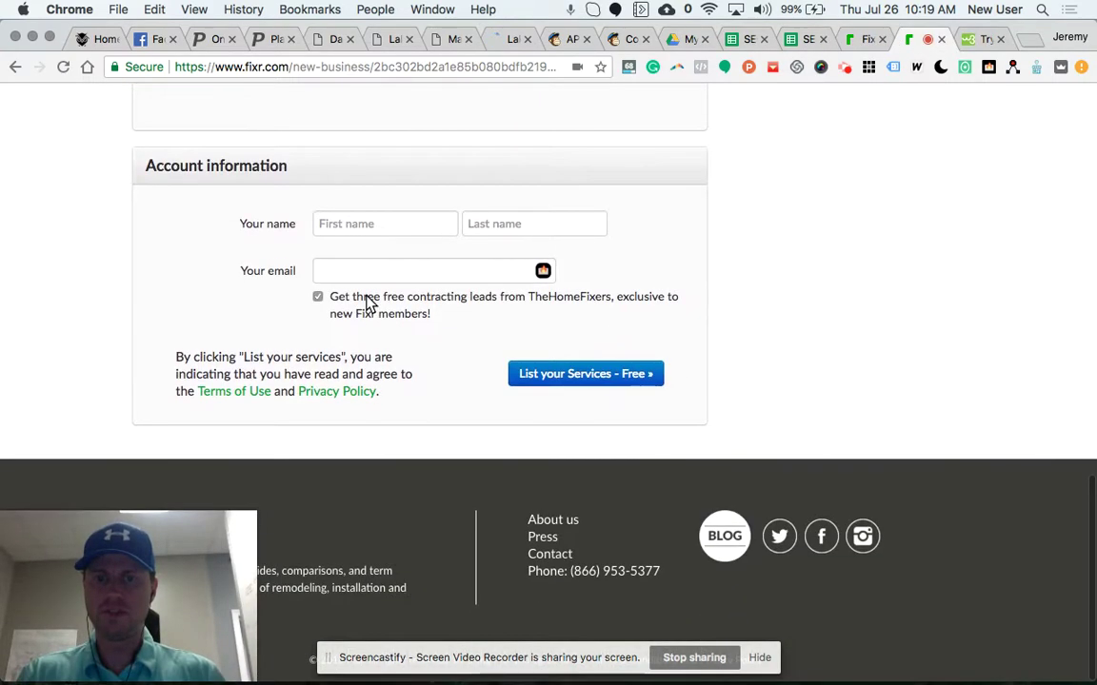
scroll(369, 303, "up", 10)
scroll(381, 324, "down", 1)
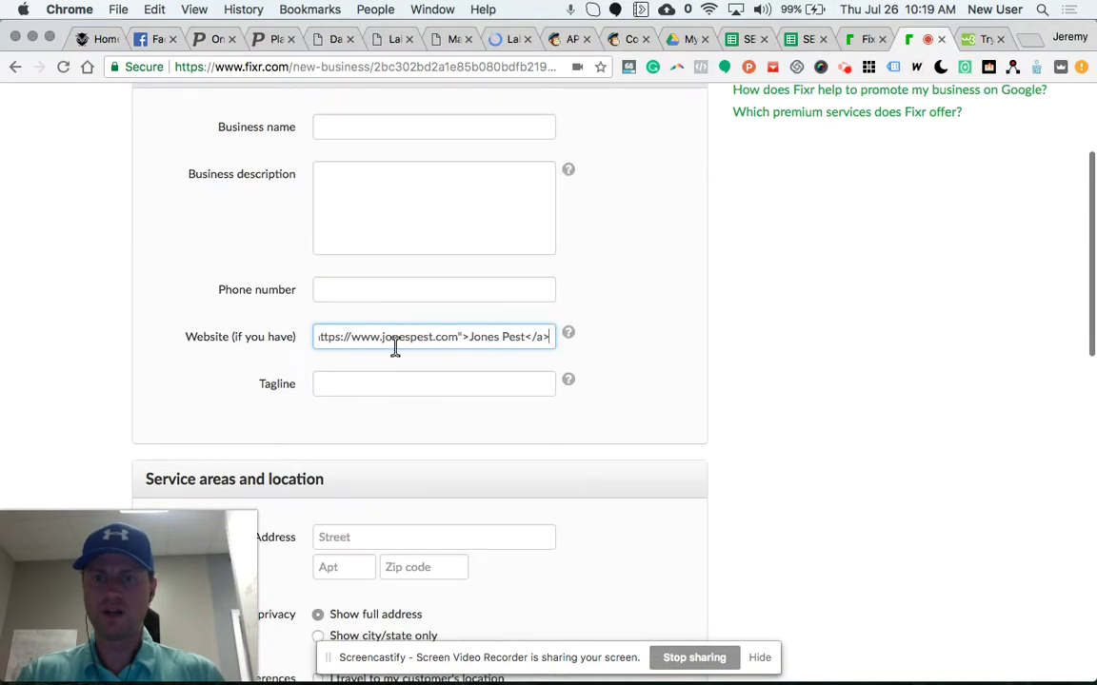
scroll(619, 430, "down", 10)
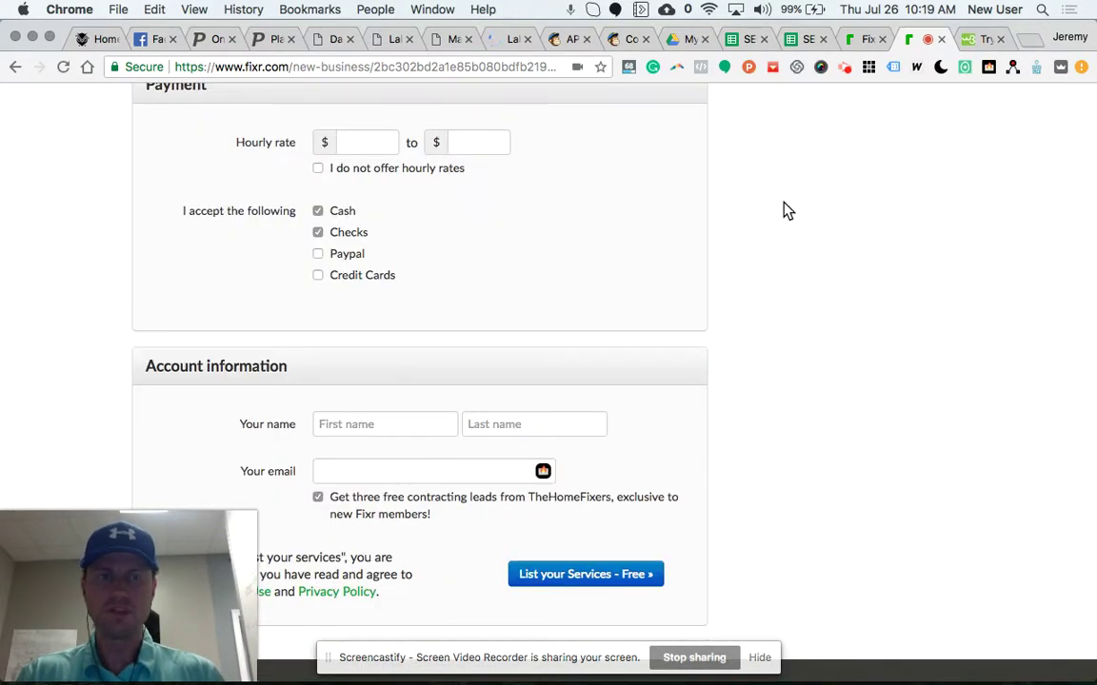
Search Google for "fixr penguin air" in a new browser tab
left_click(1030, 41)
type("p")
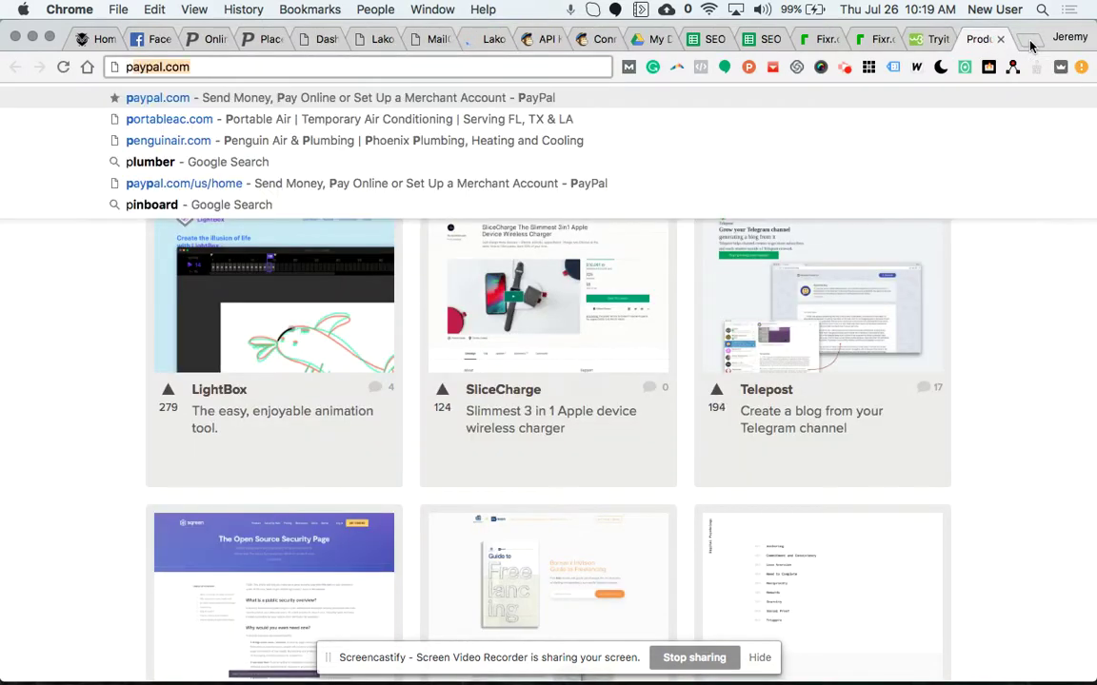
type("fixe")
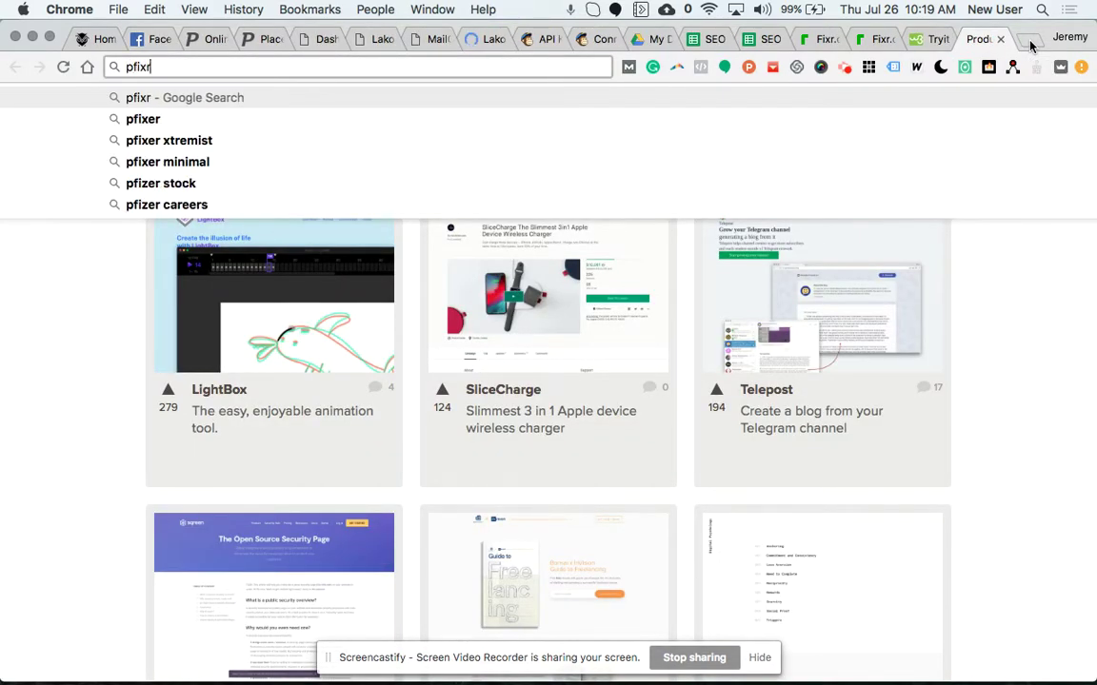
key("BackSpace")
key("BackSpace")
key("BackSpace")
key("BackSpace")
key("BackSpace")
type("fixr")
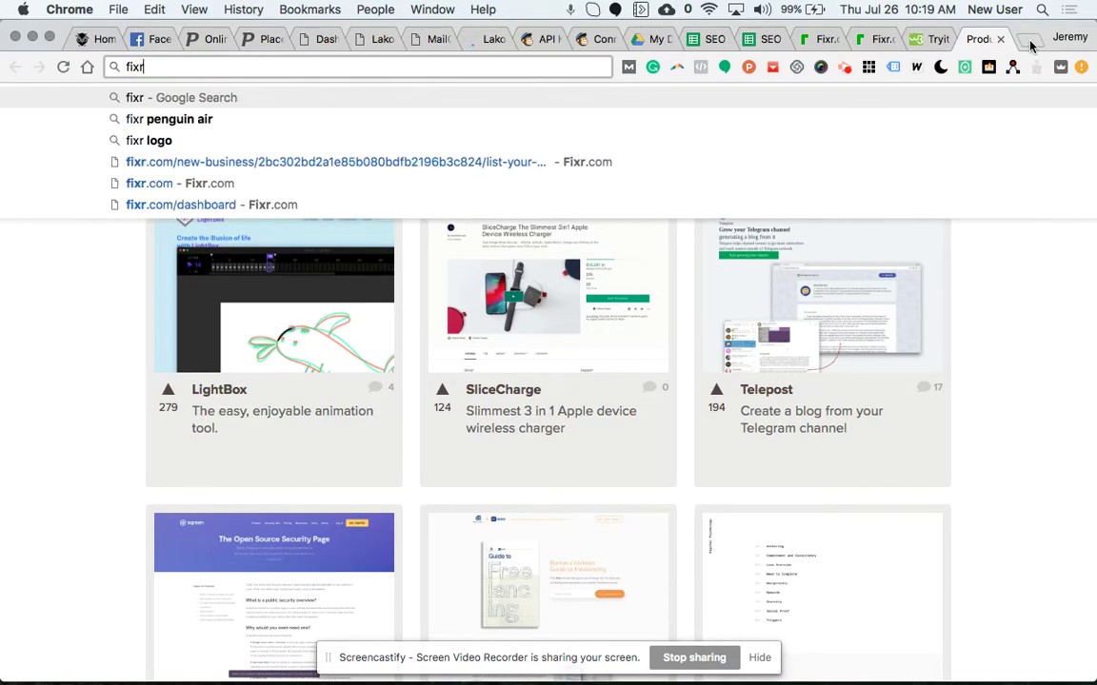
key("Down")
key("Return")
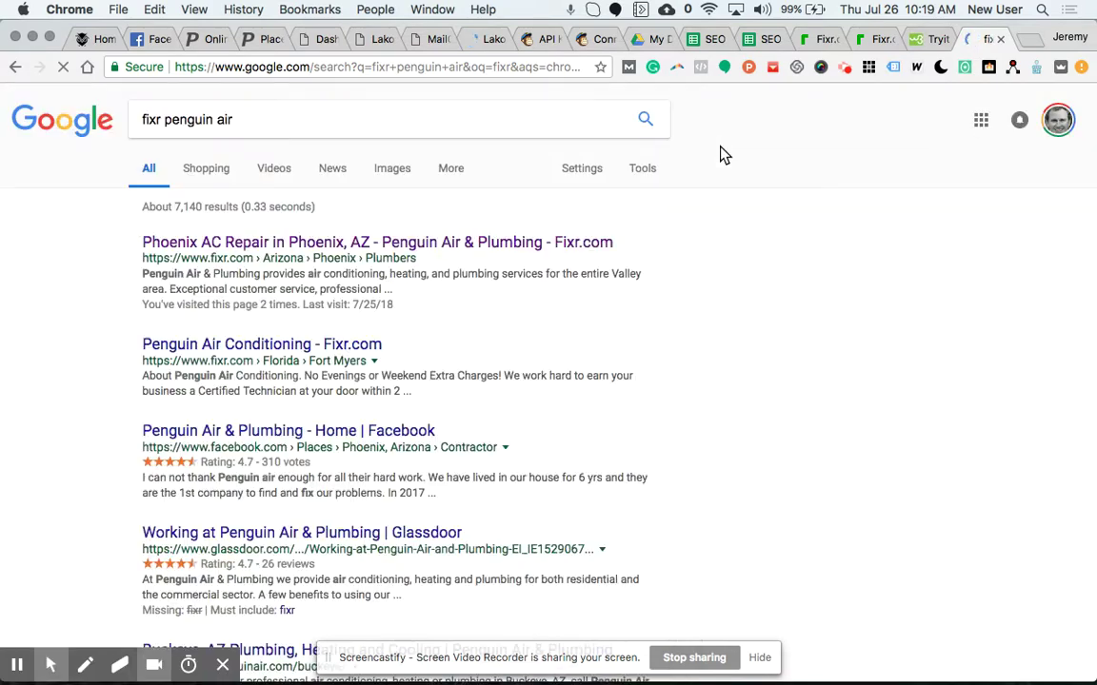
Open the Penguin Air & Plumbing listing on Fixr and highlight the company name link above its address
left_click(356, 244)
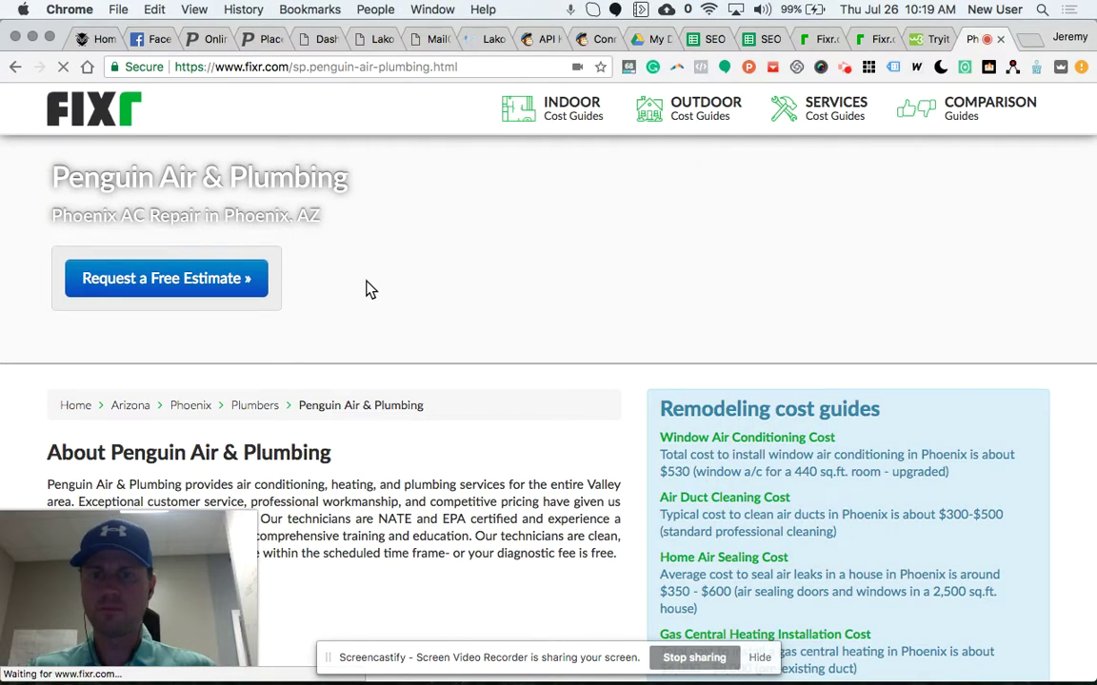
scroll(368, 286, "down", 3)
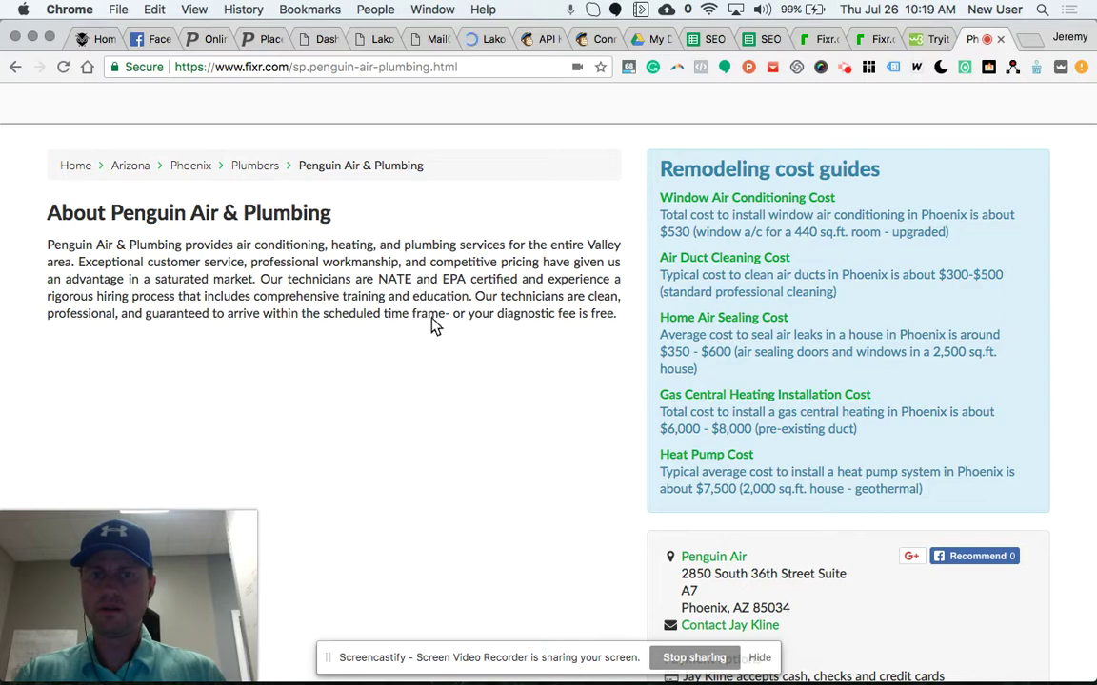
scroll(497, 347, "down", 4)
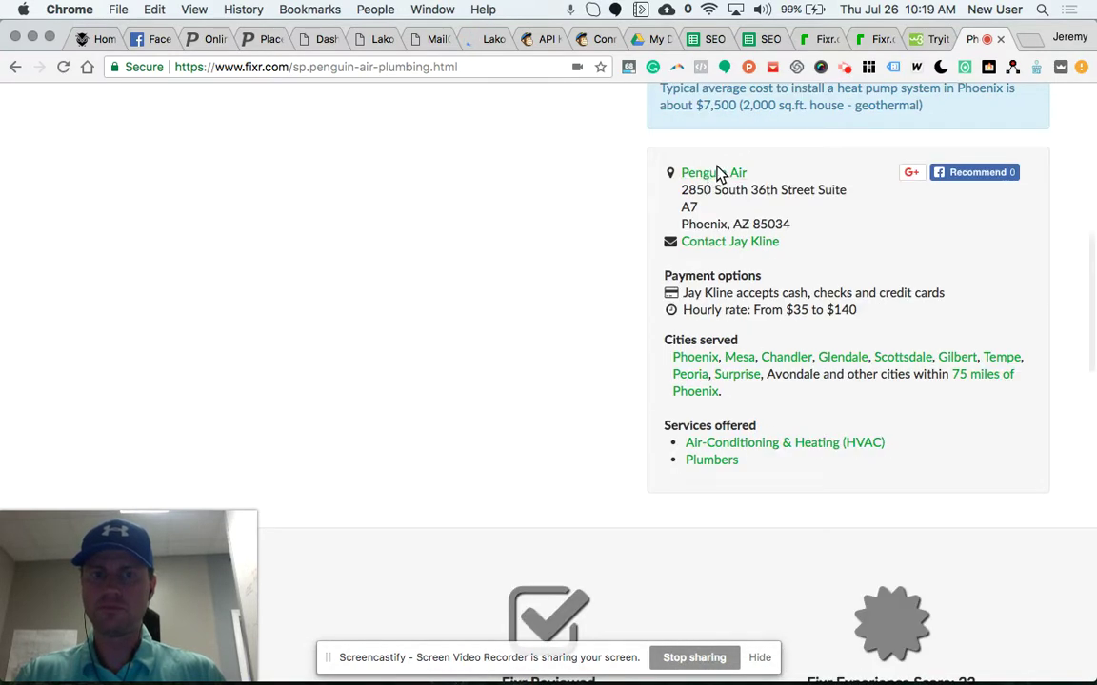
left_click_drag(765, 173, 675, 173)
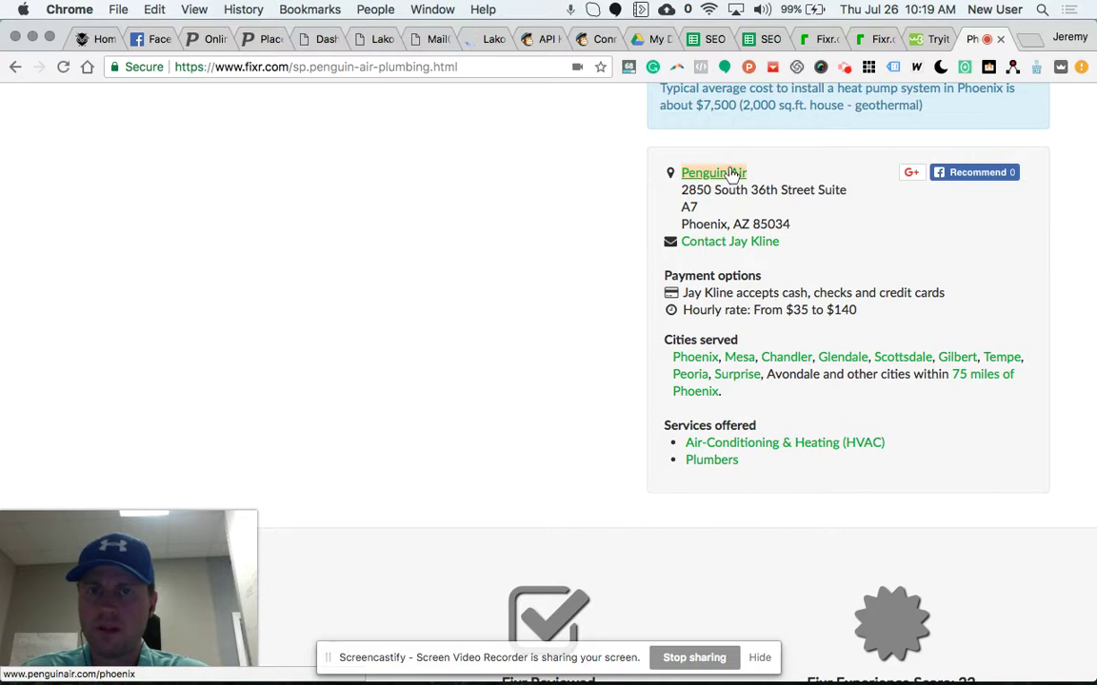
Open the Penguin Air link in a separate tab to check which website it leads to, and close that tab
right_click(732, 174)
left_click(763, 177)
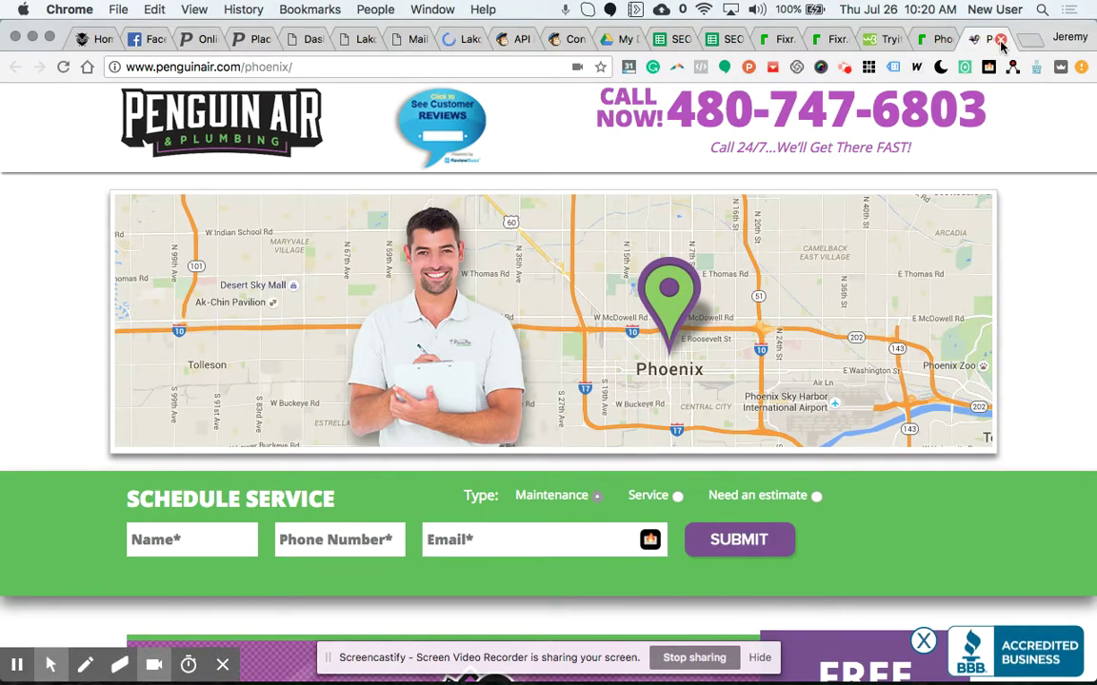
left_click(1000, 39)
Revisit the link code in the W3Schools editor and return to the Fixr business form
scroll(497, 232, "up", 10)
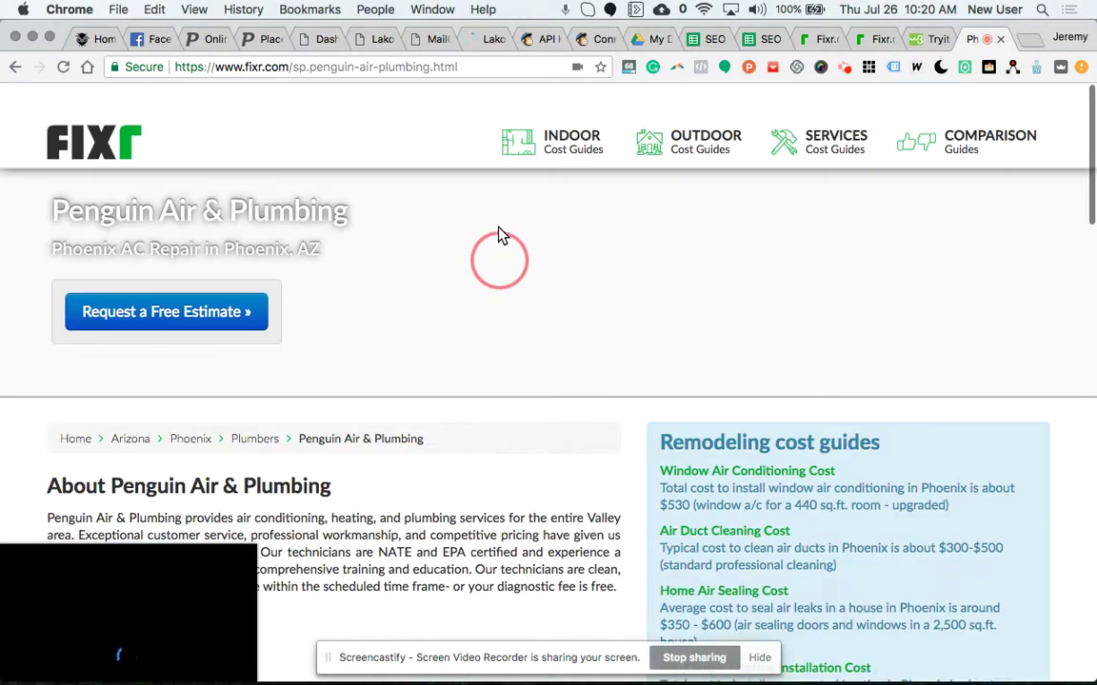
left_click(919, 39)
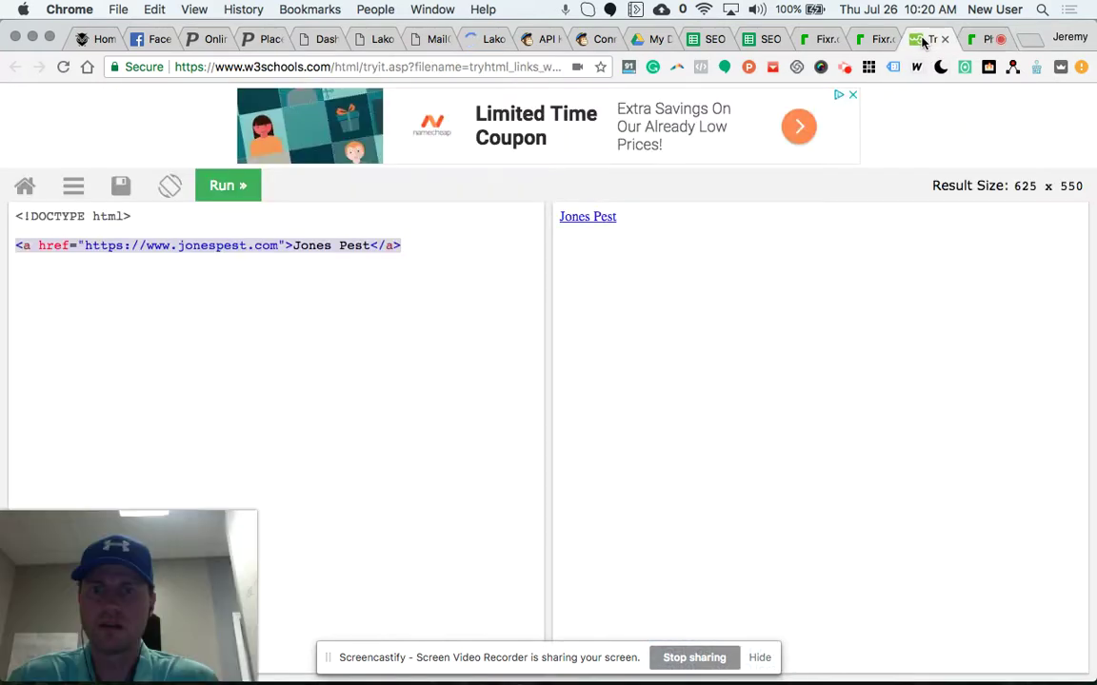
left_click(872, 39)
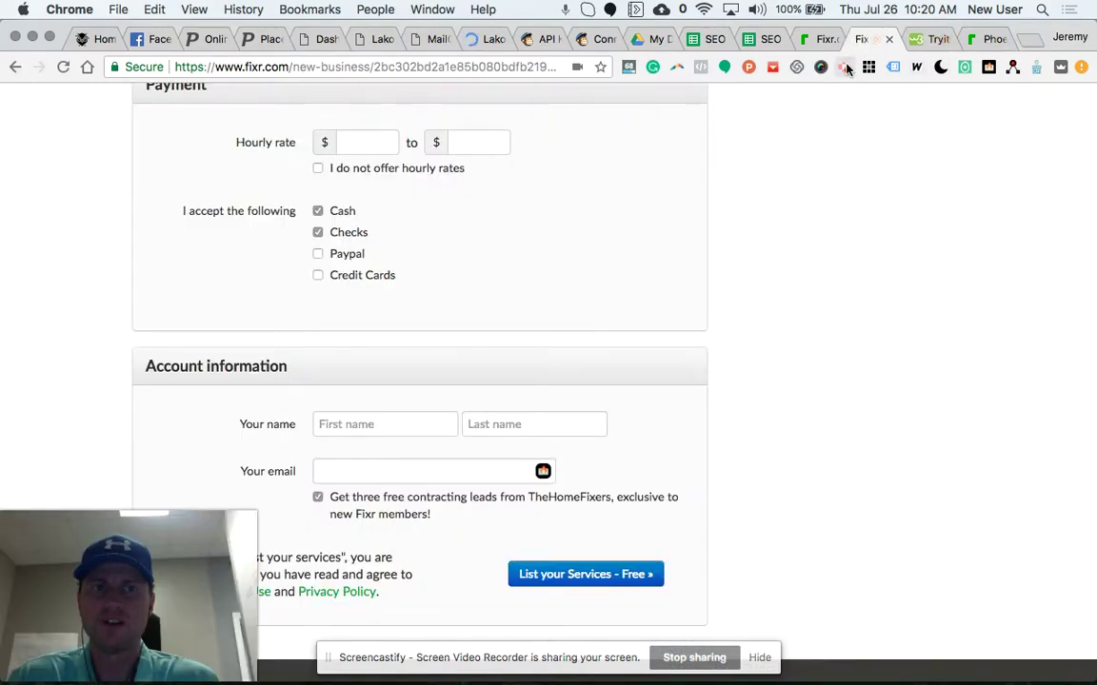